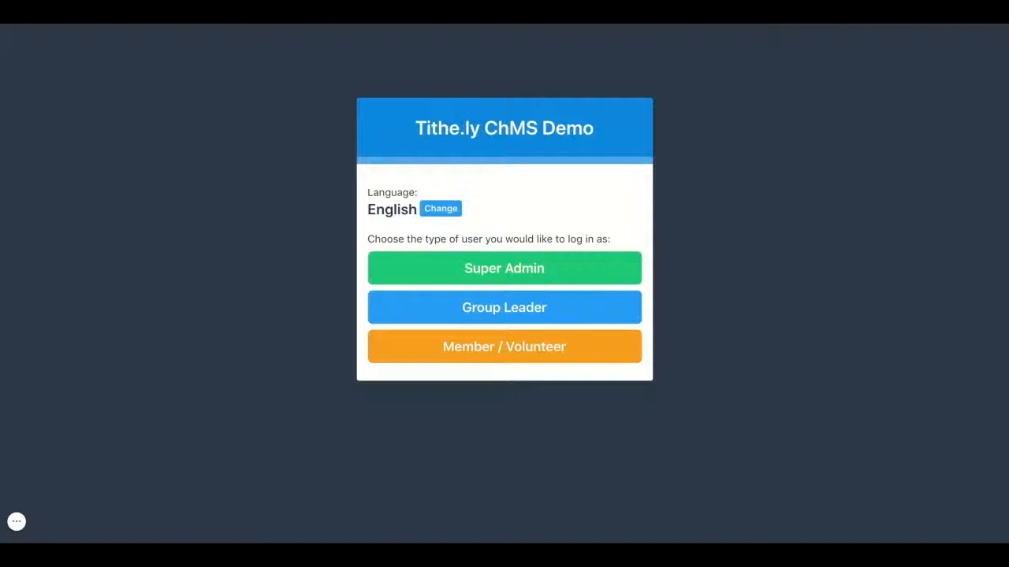
# Step: Log into the Tithe.ly ChMS demo as the Super Admin user
pyautogui.click(504, 268)
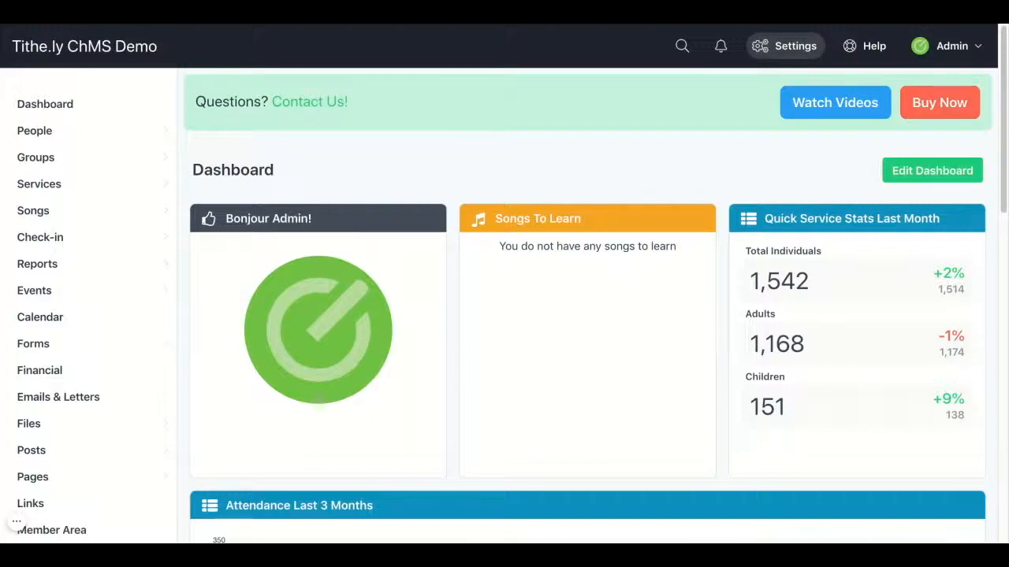
# Step: Go to Settings > Demographics and open the Children demographic for editing
pyautogui.click(795, 46)
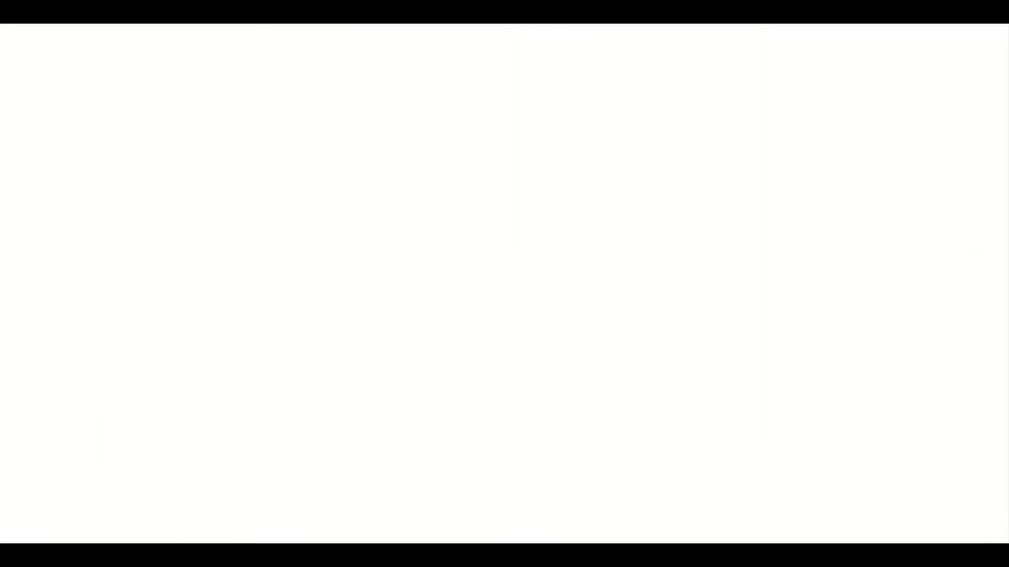
pyautogui.scroll(-5, 791, 275)
pyautogui.scroll(-3, 791, 279)
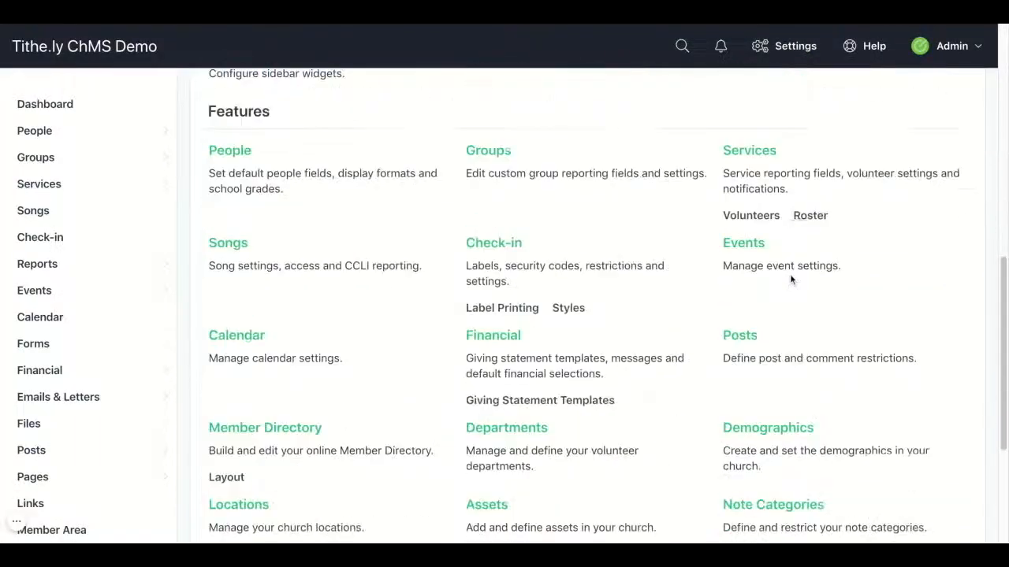
pyautogui.scroll(-2, 790, 279)
pyautogui.click(774, 277)
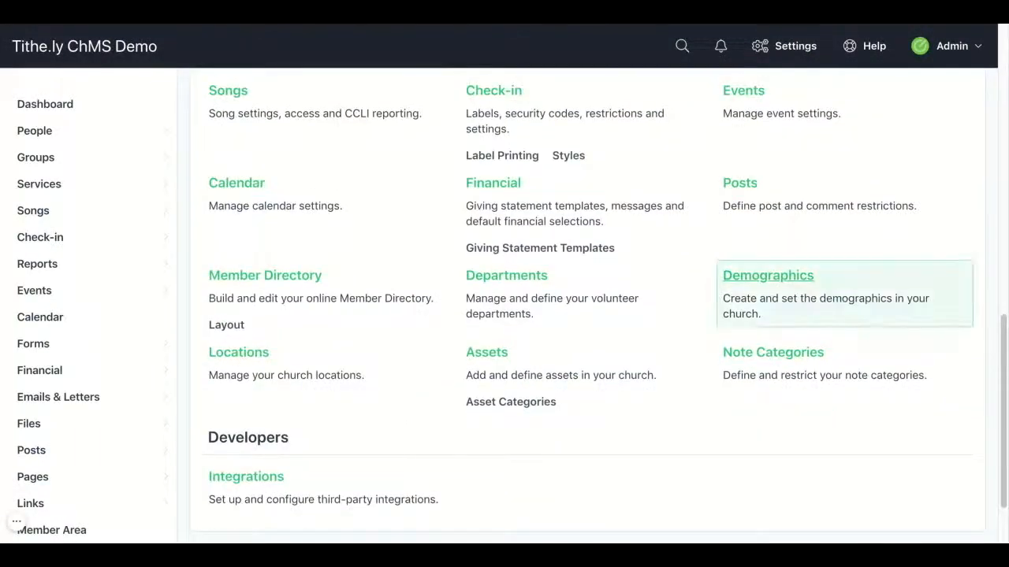
pyautogui.scroll(-2, 599, 323)
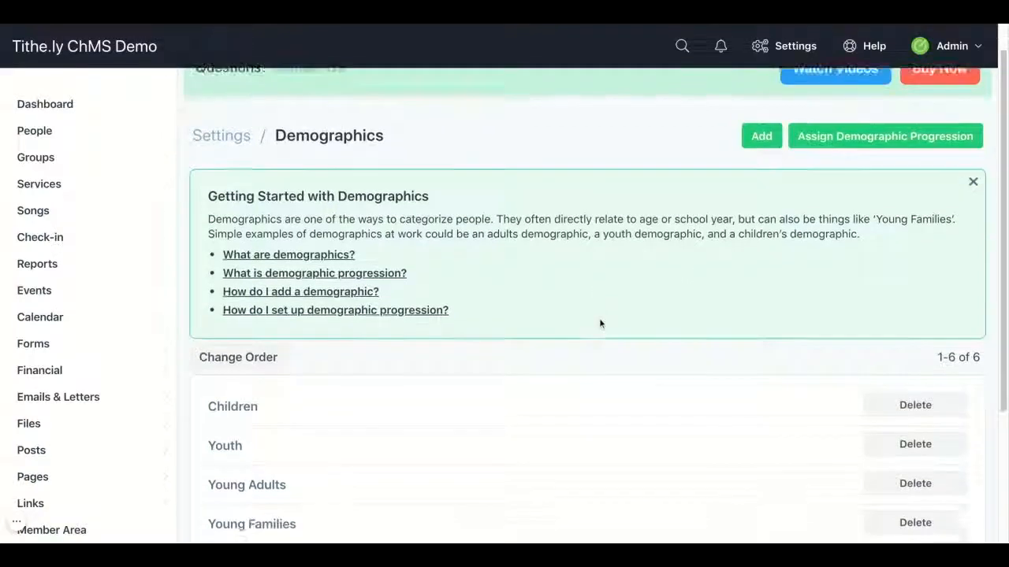
pyautogui.scroll(-2, 599, 323)
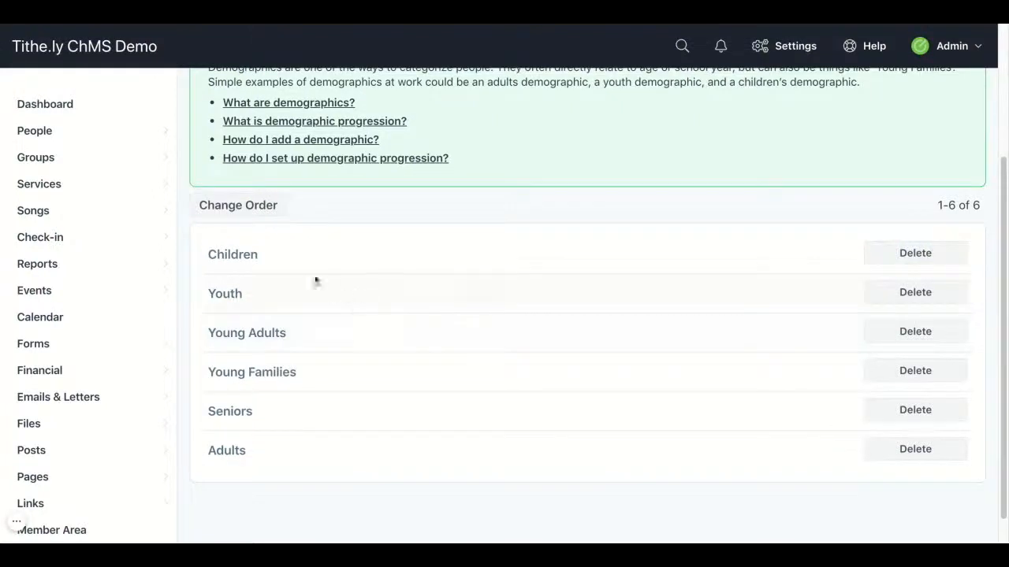
pyautogui.click(237, 256)
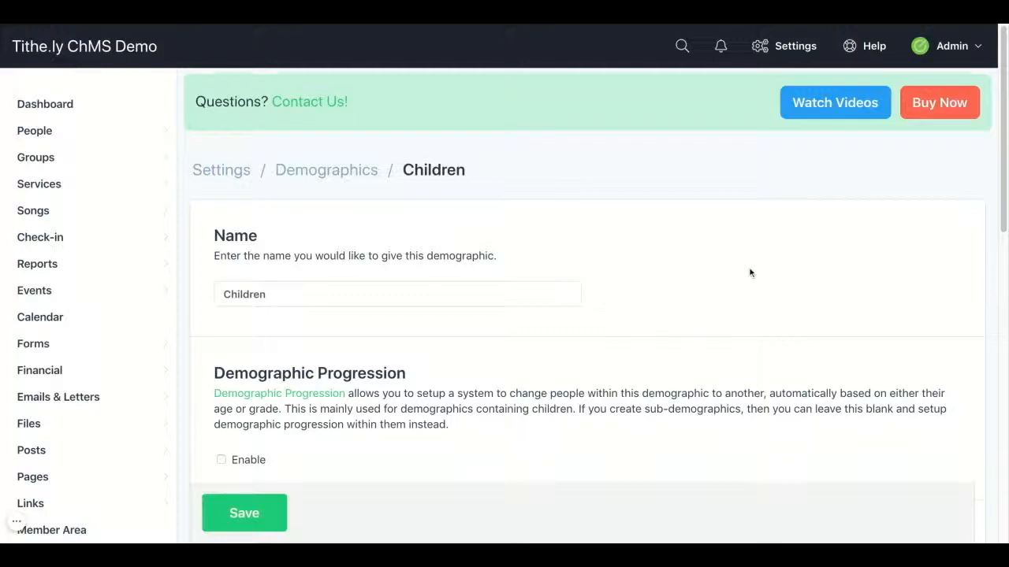
# Step: Keep progression enabled for Toddlers - Pre-school, review Lower Primary, and save the Children demographic
pyautogui.scroll(-1, 751, 273)
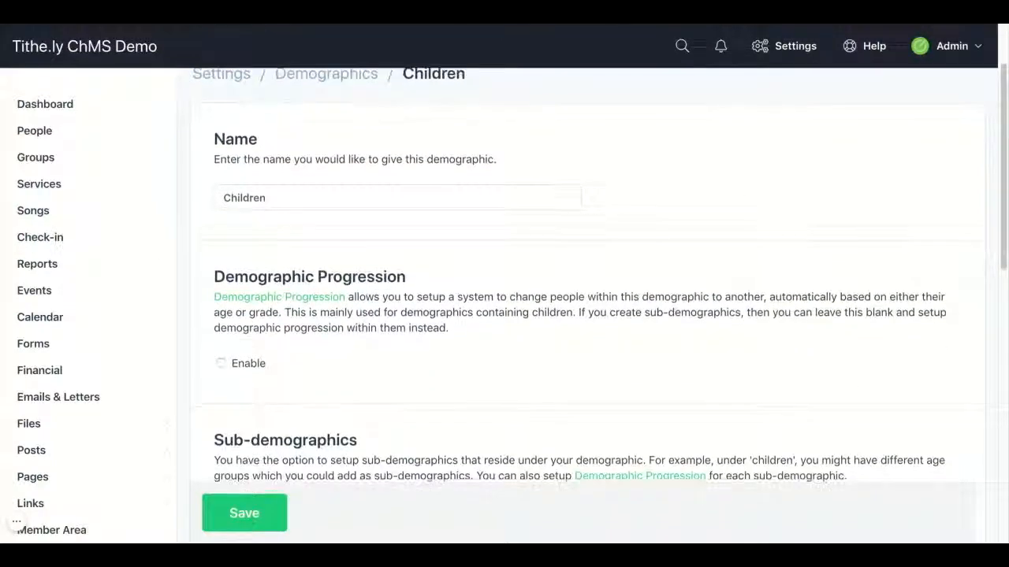
pyautogui.scroll(-2, 512, 304)
pyautogui.scroll(-3, 599, 300)
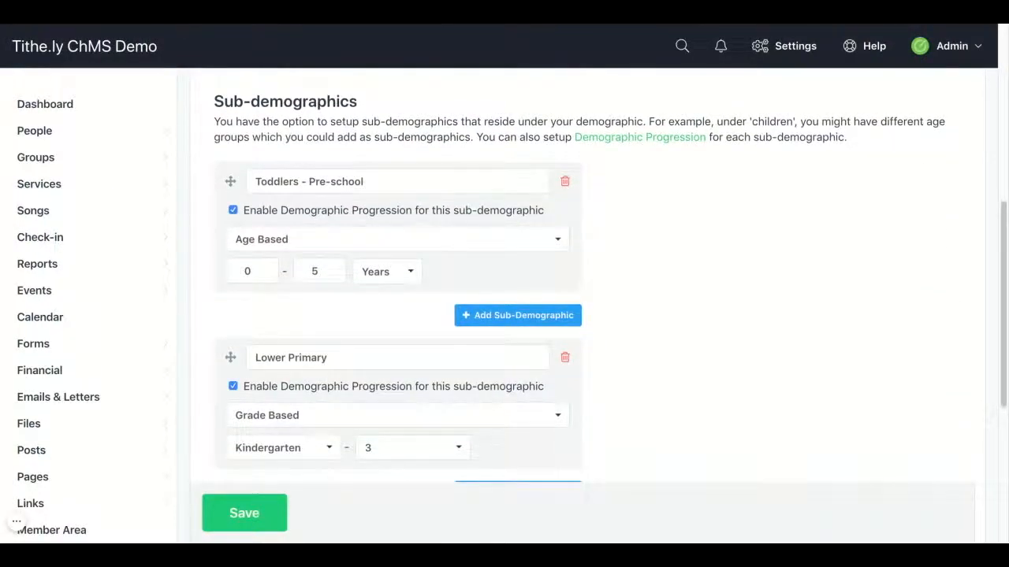
pyautogui.click(262, 182)
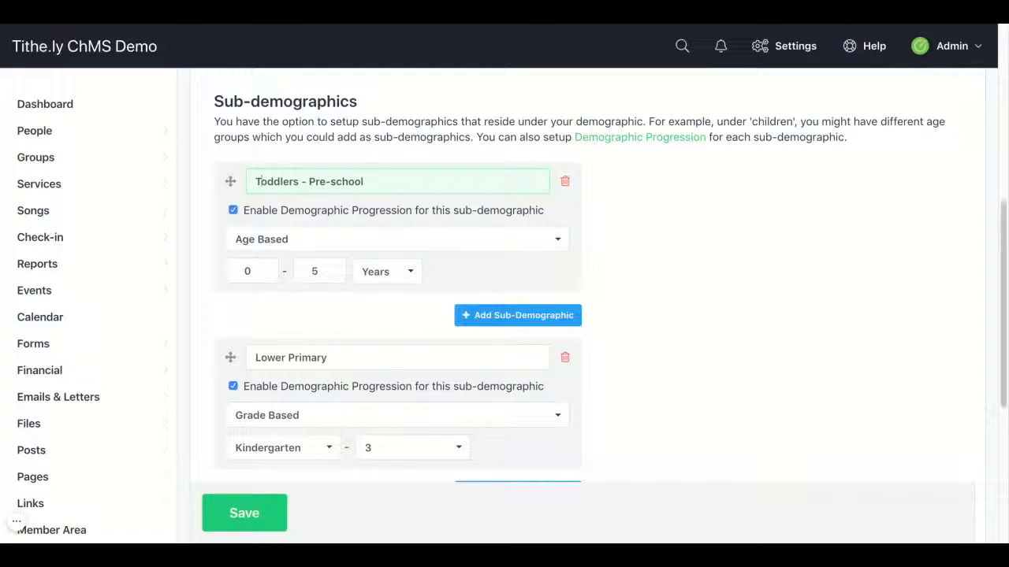
pyautogui.click(233, 211)
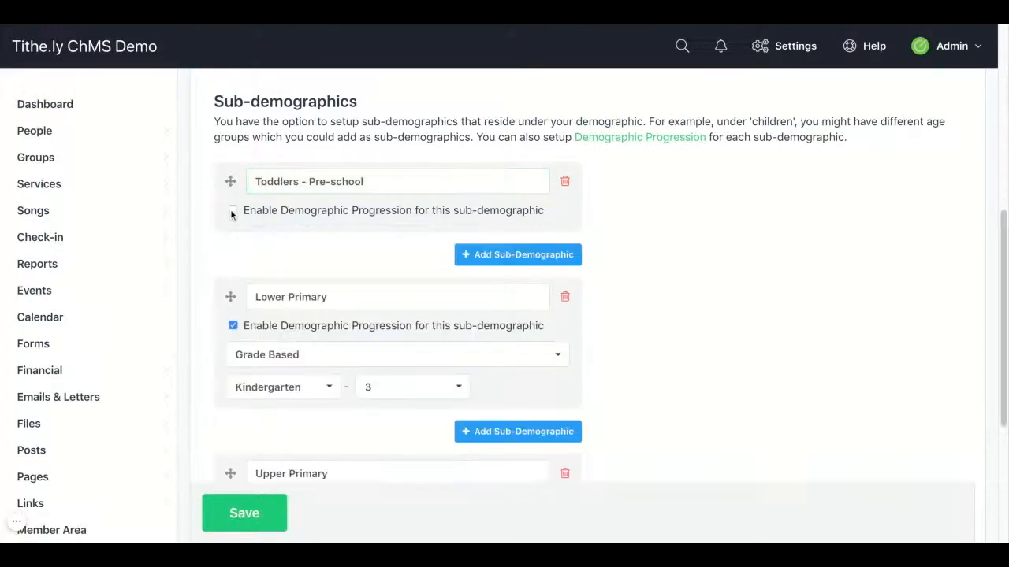
pyautogui.click(232, 210)
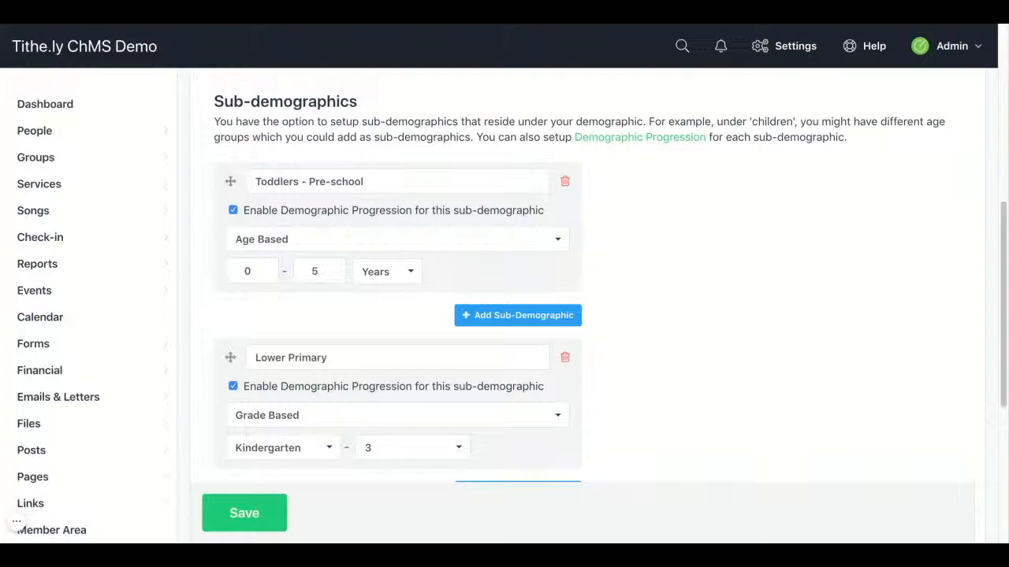
pyautogui.scroll(-3, 276, 191)
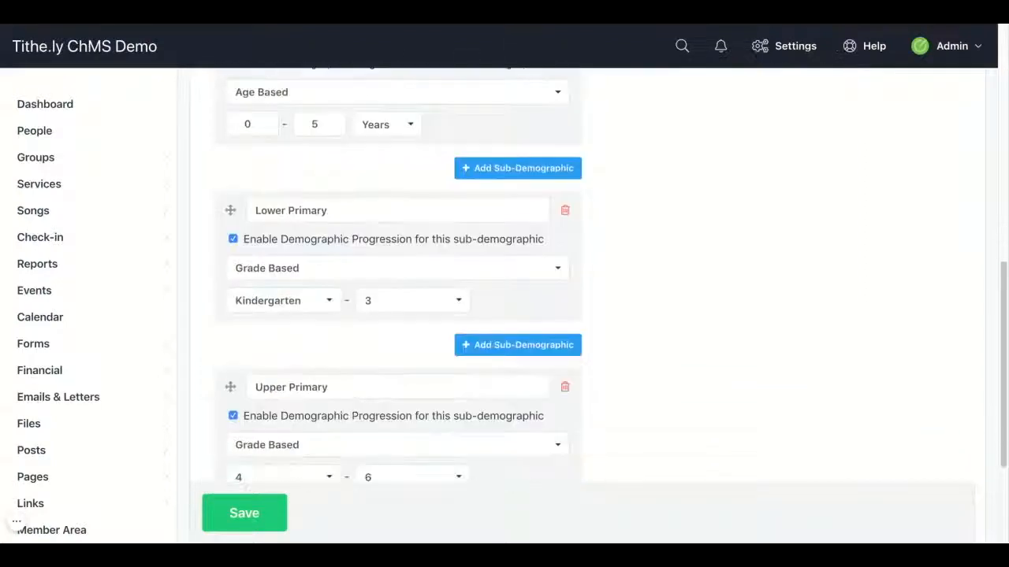
pyautogui.click(276, 188)
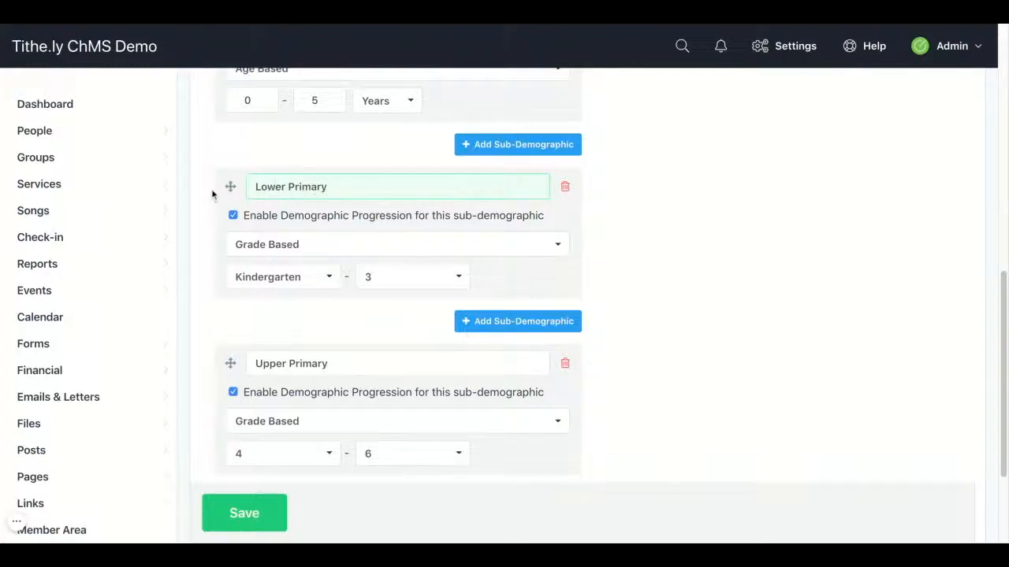
pyautogui.click(226, 513)
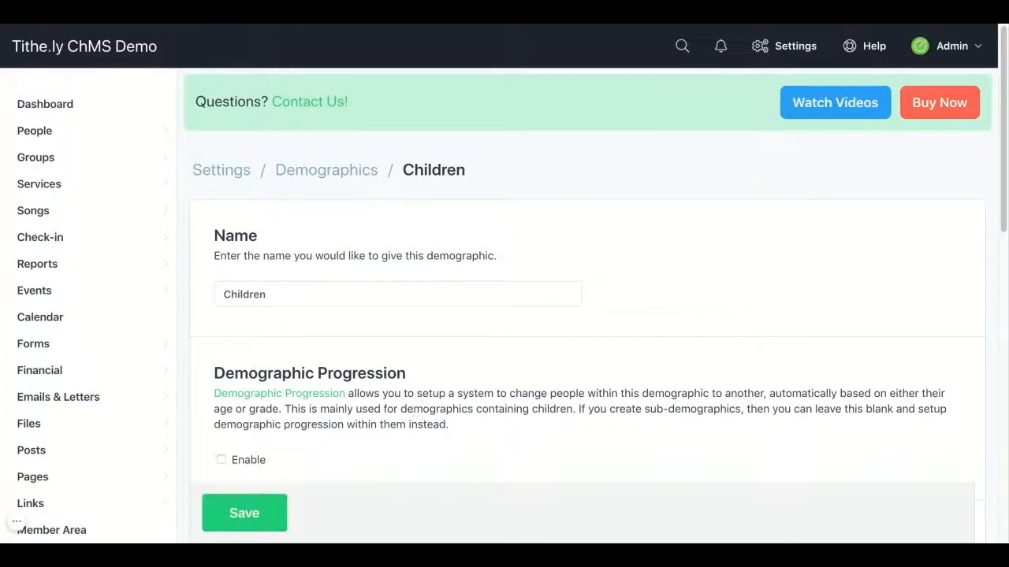
# Step: Open the Rooms list under Check-in in the sidebar
pyautogui.moveTo(175, 244)
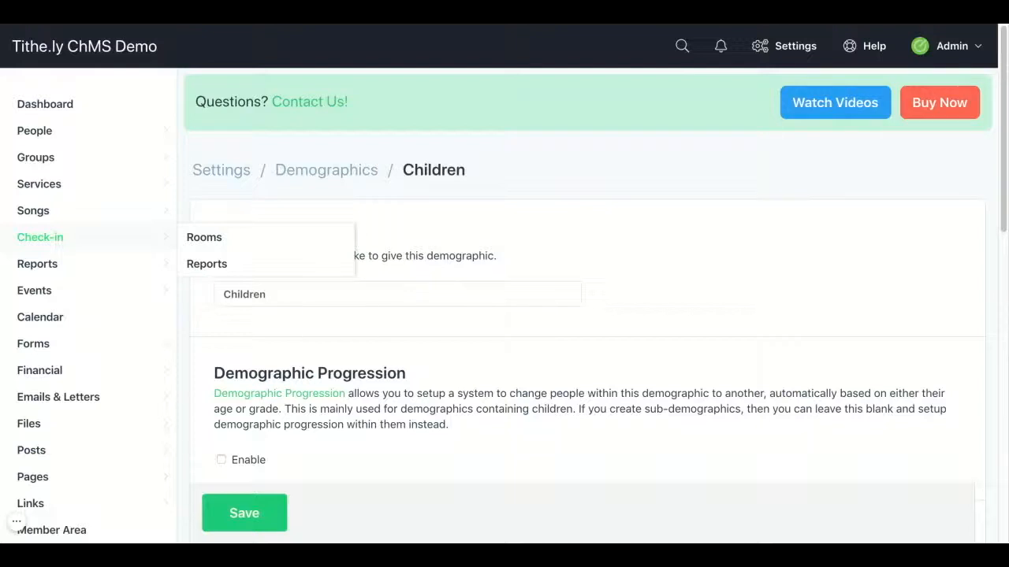
pyautogui.click(196, 239)
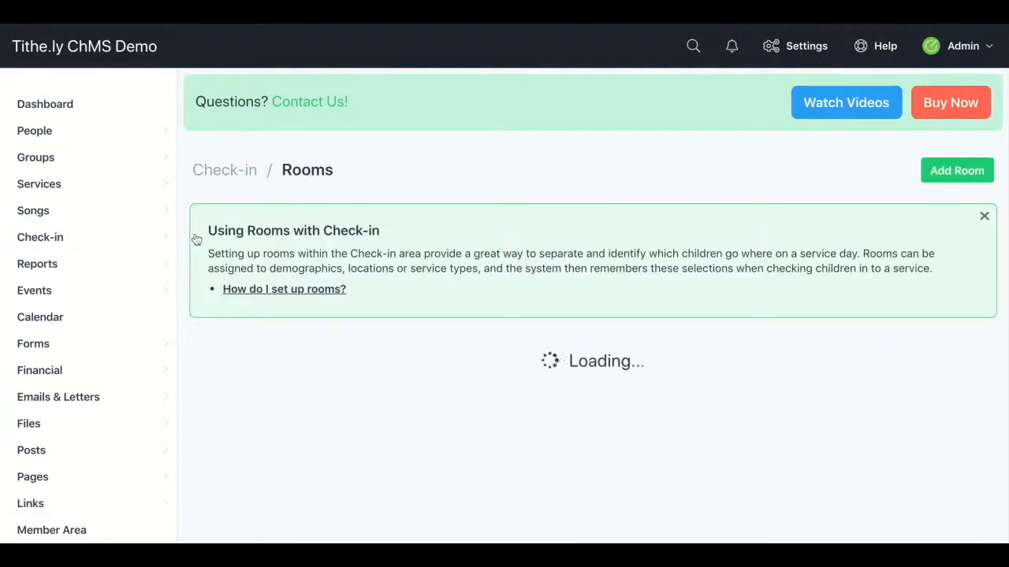
# Step: Add a new room named 'Toddler Room- A' with a check-in capacity of 10
pyautogui.click(952, 170)
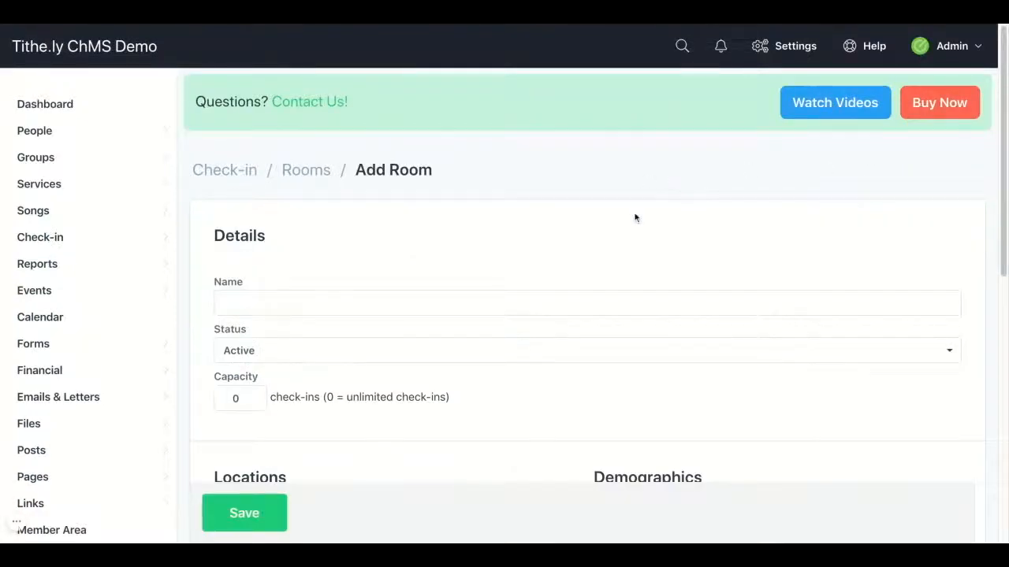
pyautogui.scroll(-1, 633, 216)
pyautogui.click(610, 245)
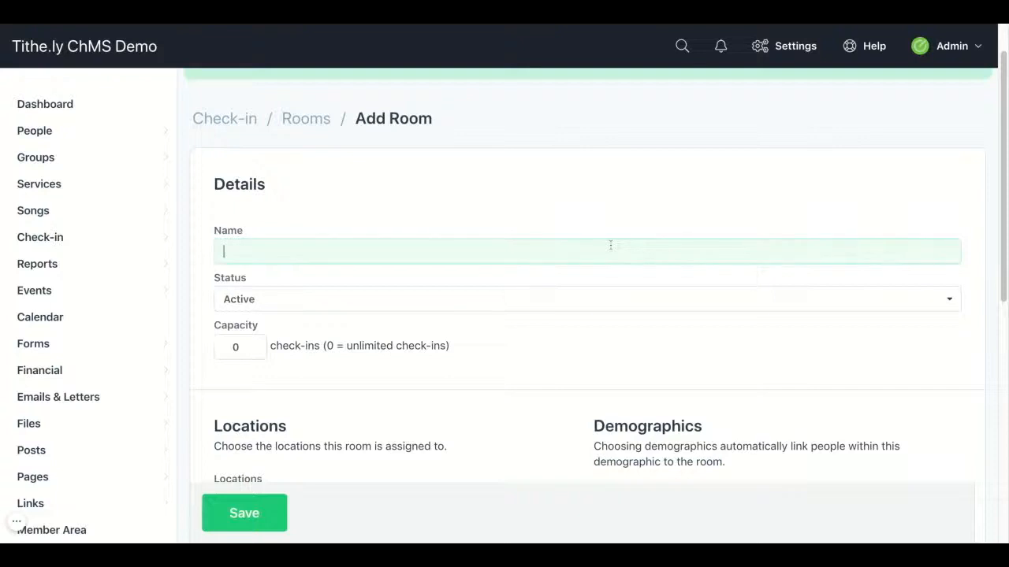
pyautogui.write('Toddler Ro')
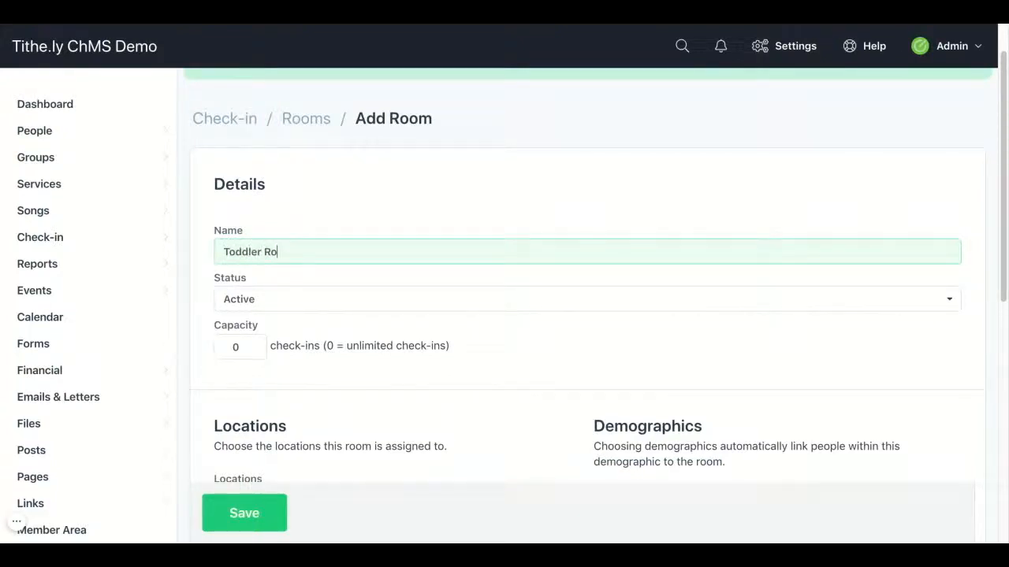
pyautogui.write('om- A')
pyautogui.click(234, 346)
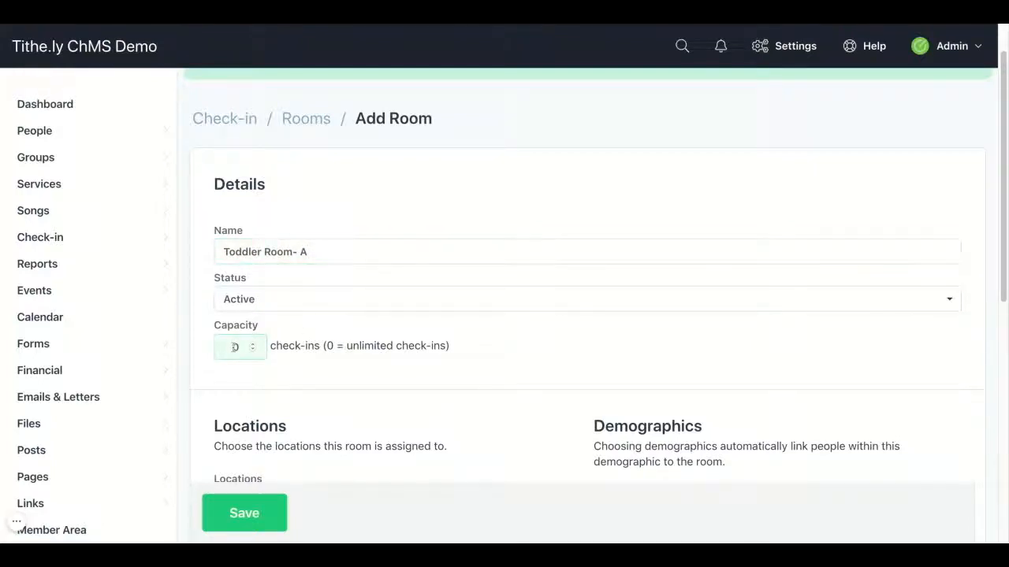
pyautogui.write('10')
pyautogui.click(301, 368)
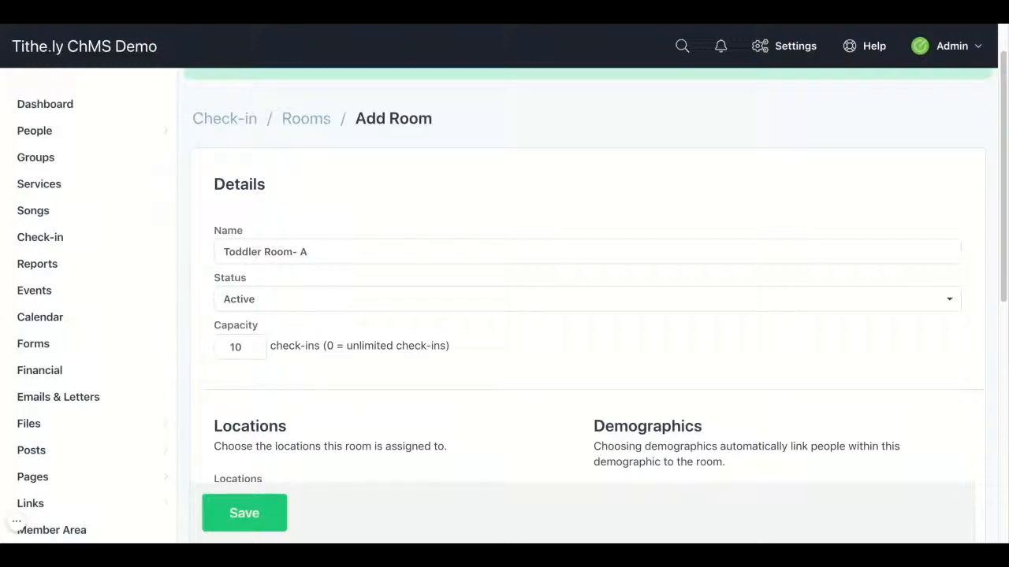
pyautogui.scroll(-3, 587, 300)
pyautogui.scroll(-2, 588, 300)
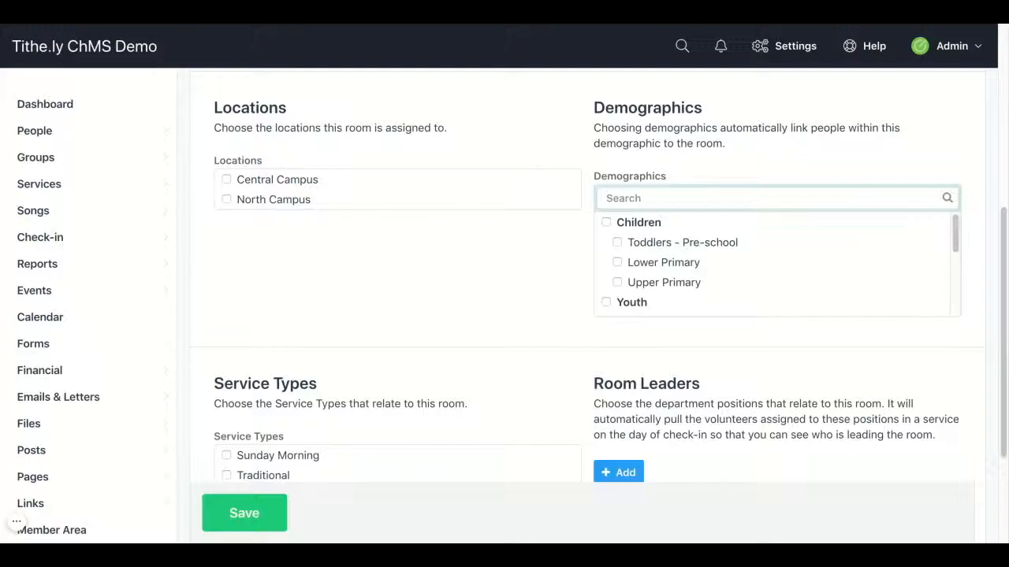
# Step: Assign the room to the Central Campus and North Campus locations
pyautogui.click(227, 181)
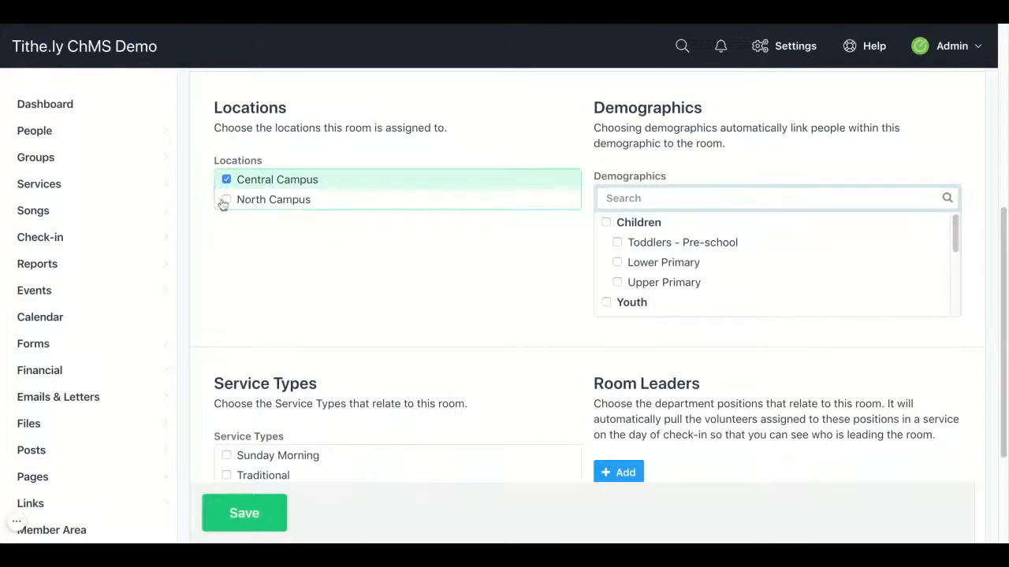
pyautogui.click(225, 200)
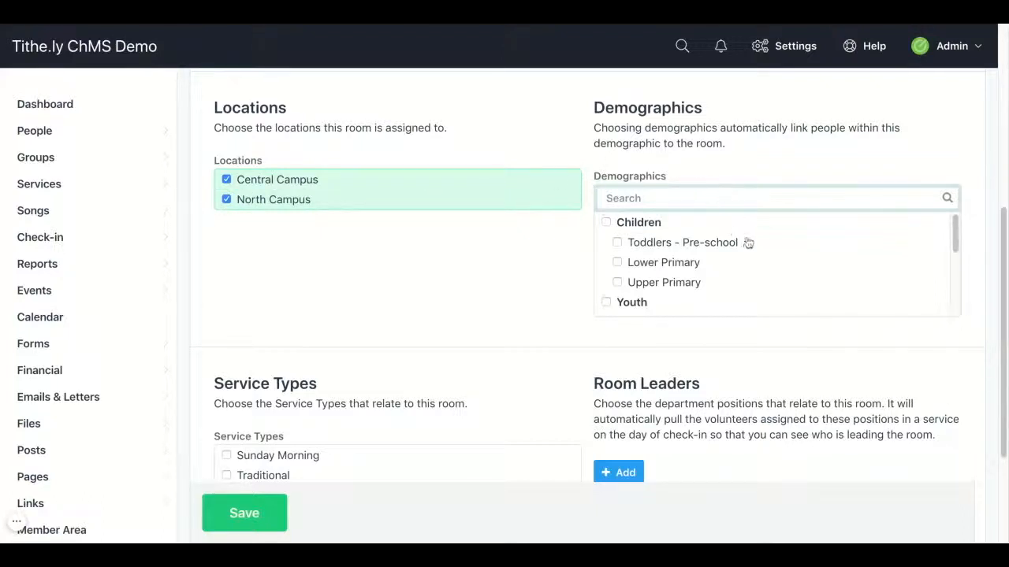
pyautogui.scroll(-3, 747, 243)
pyautogui.scroll(-3, 748, 242)
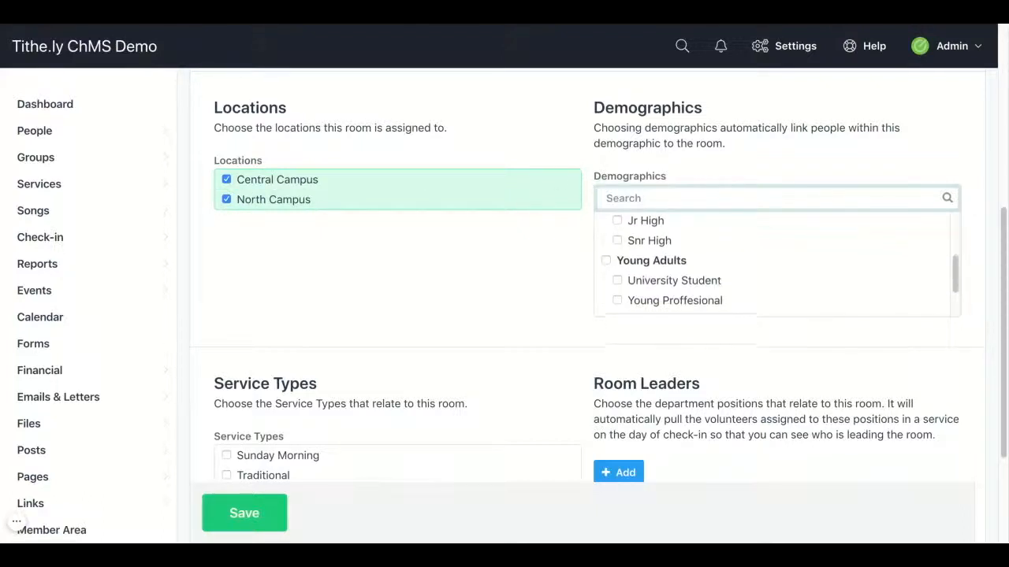
pyautogui.scroll(5, 748, 260)
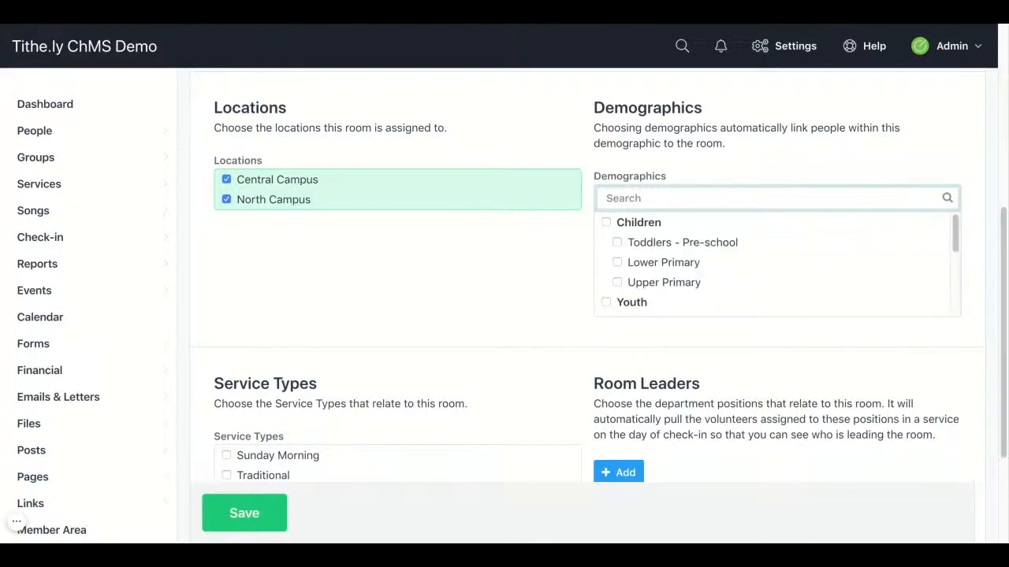
# Step: Link only the Toddlers - Pre-school demographic, leaving Children and Lower Primary unchecked
pyautogui.click(618, 243)
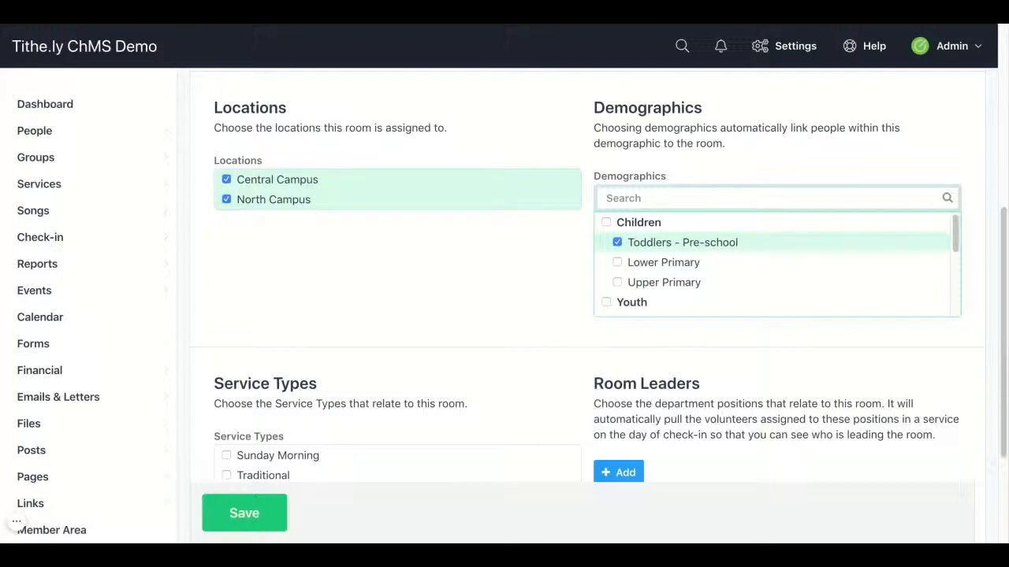
pyautogui.click(606, 223)
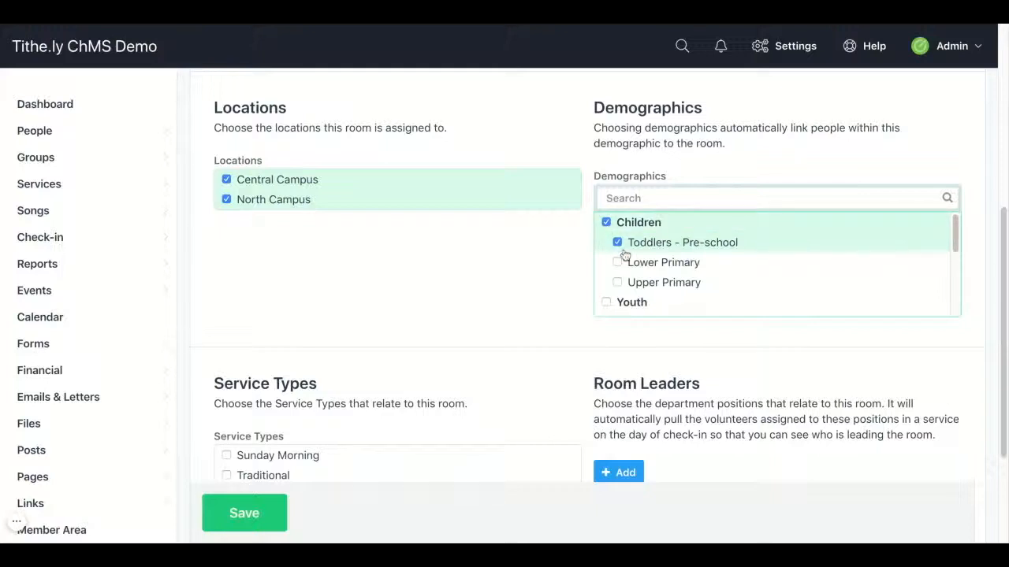
pyautogui.click(617, 262)
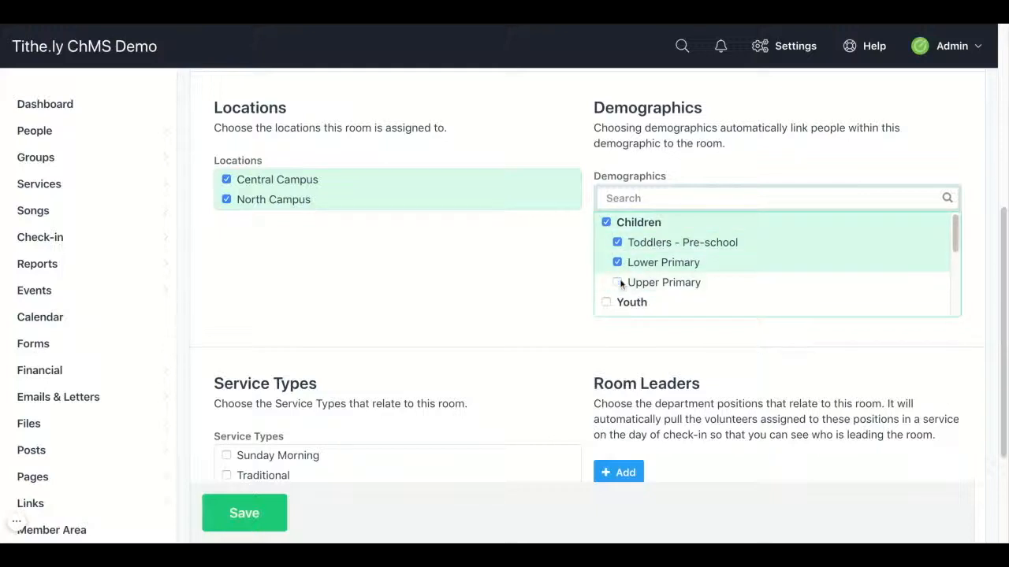
pyautogui.click(618, 262)
pyautogui.click(606, 223)
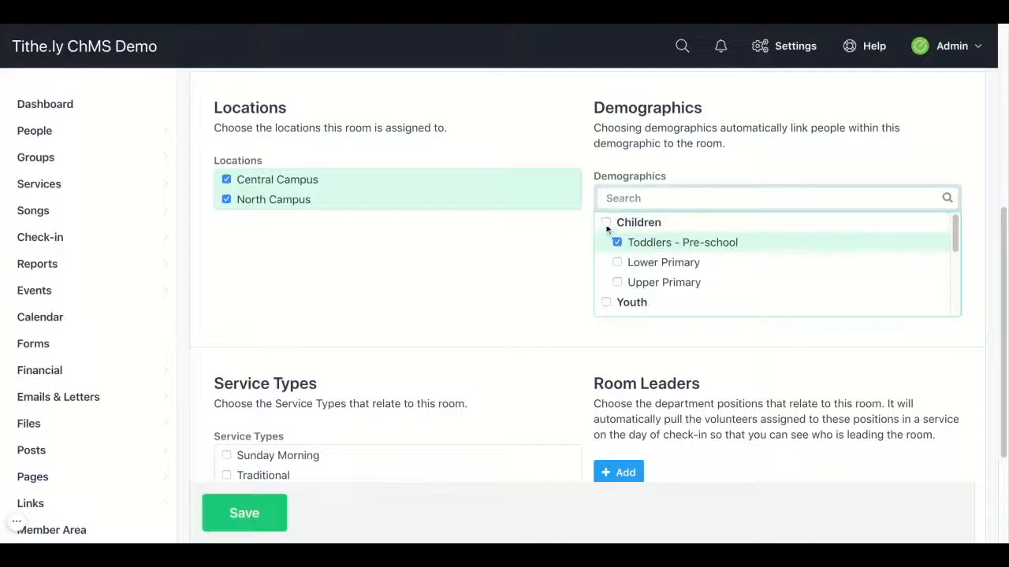
pyautogui.scroll(-3, 373, 295)
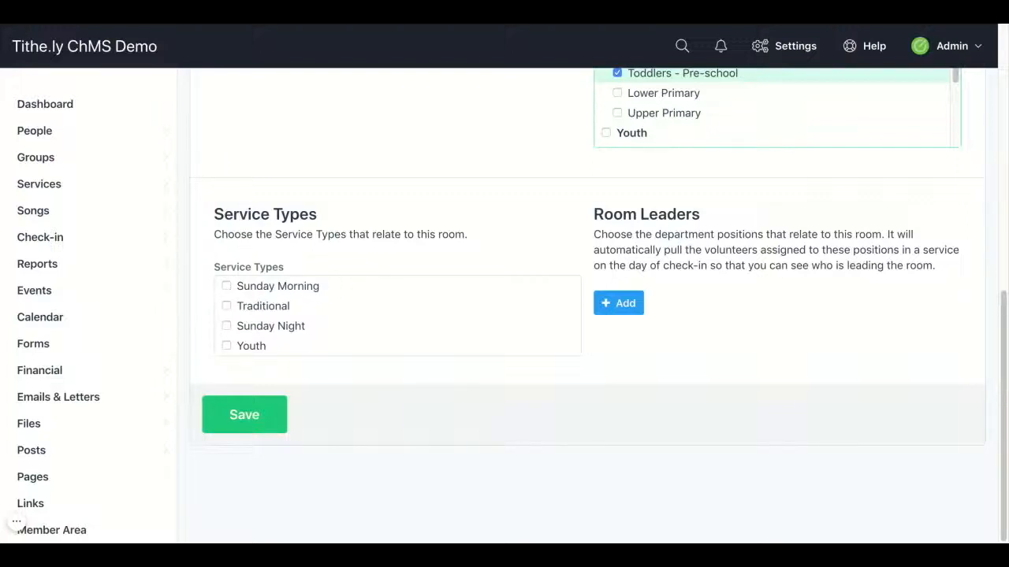
# Step: Link the room to Sunday Morning and make the Toddlers - Pre-school Leader its room leader
pyautogui.click(226, 286)
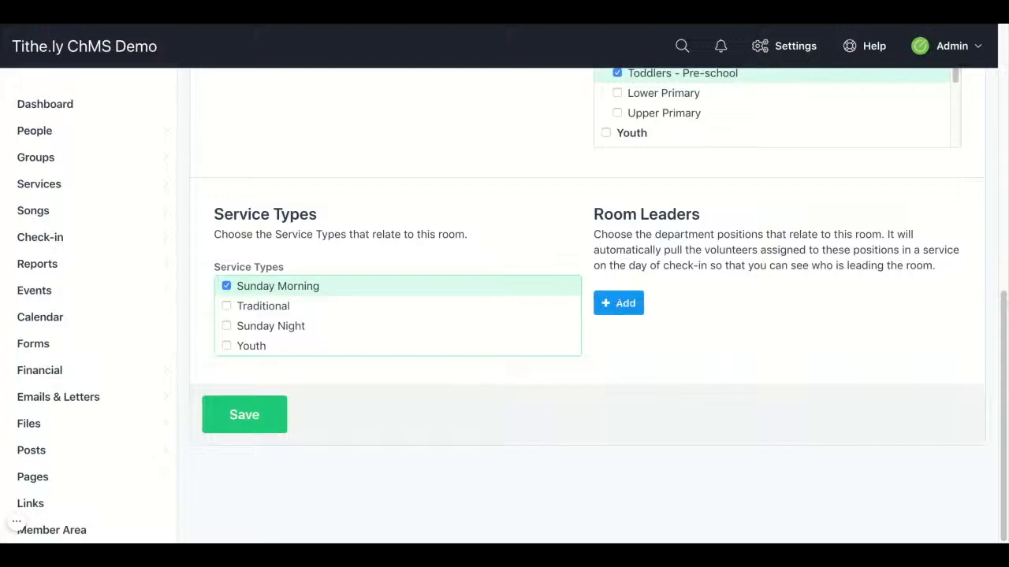
pyautogui.click(619, 302)
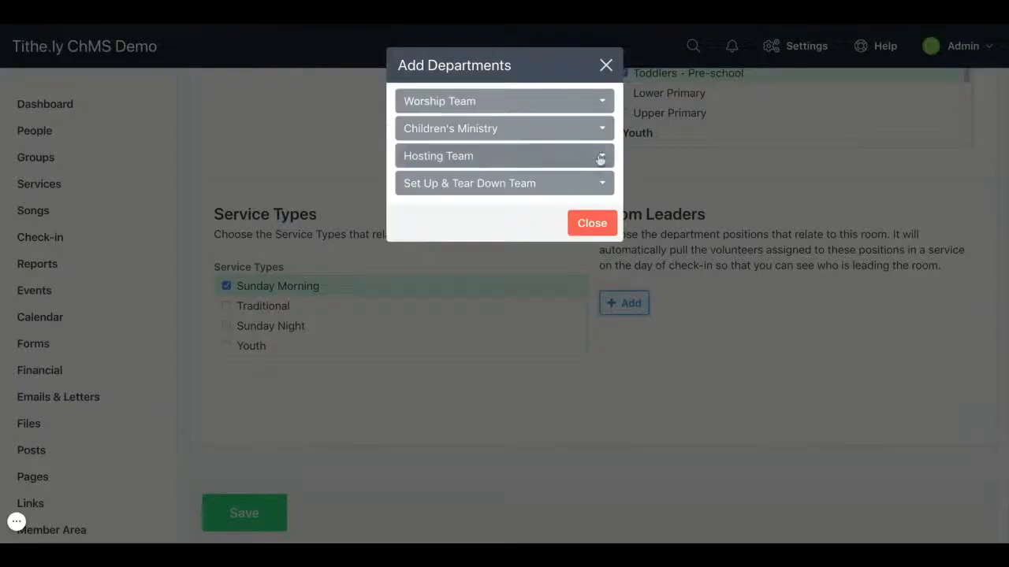
pyautogui.click(571, 132)
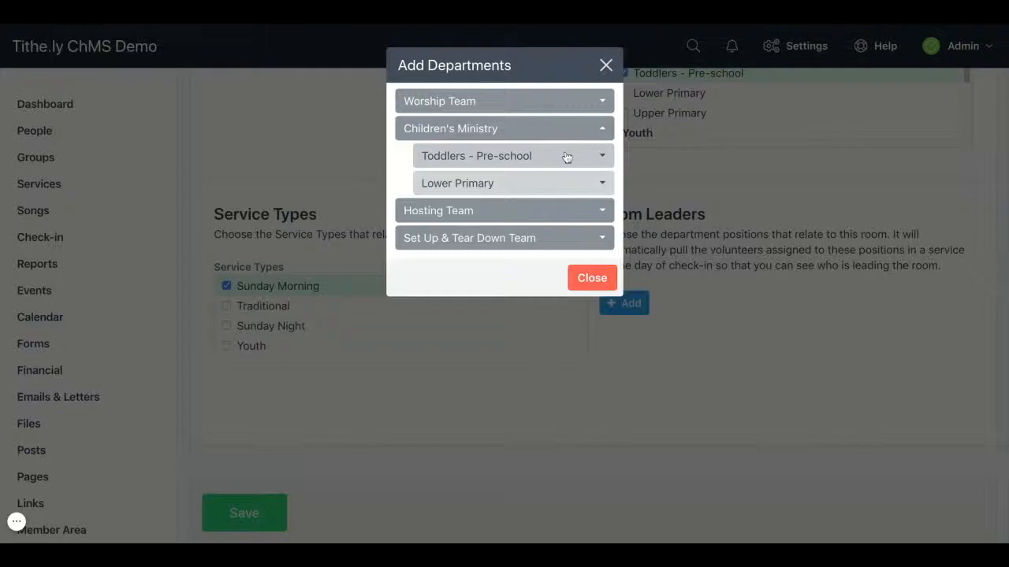
pyautogui.click(566, 157)
pyautogui.click(556, 185)
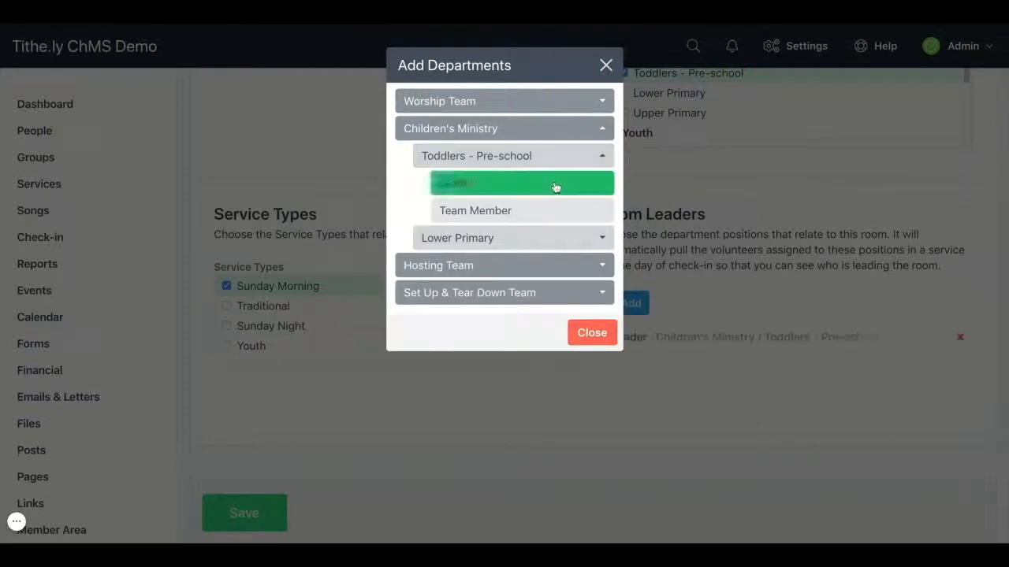
pyautogui.click(581, 337)
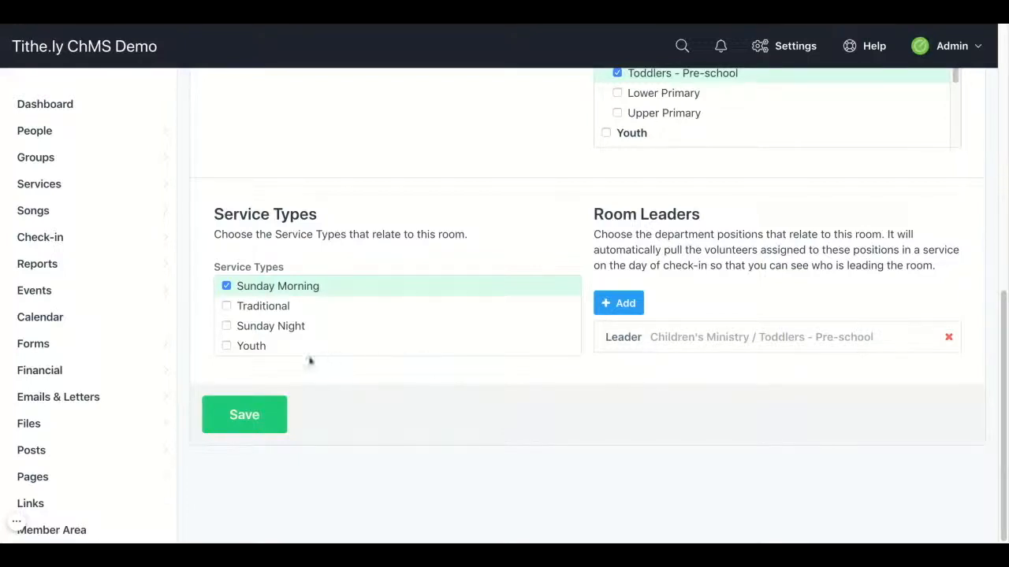
# Step: Save the room and return to the Rooms list
pyautogui.click(241, 420)
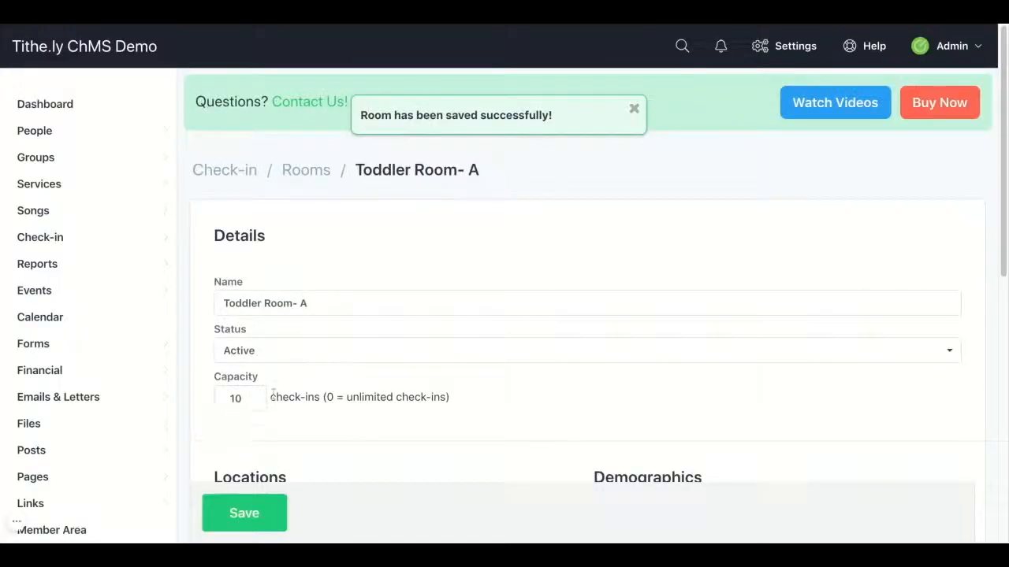
pyautogui.click(307, 171)
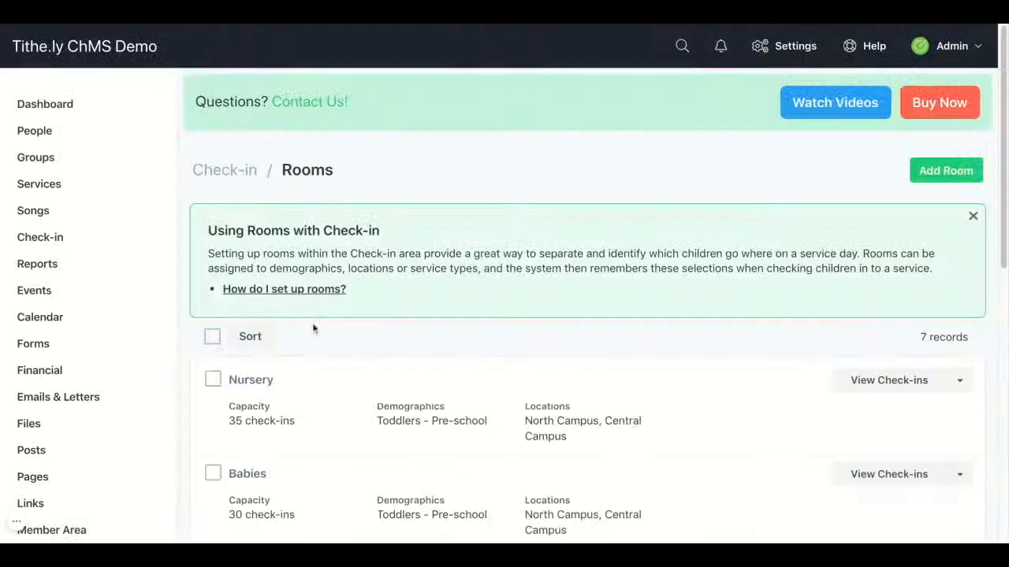
pyautogui.scroll(-5, 313, 329)
# Step: Sort the rooms, dragging Toddler Room- A above Younger Kids, just after Babies
pyautogui.scroll(-3, 317, 331)
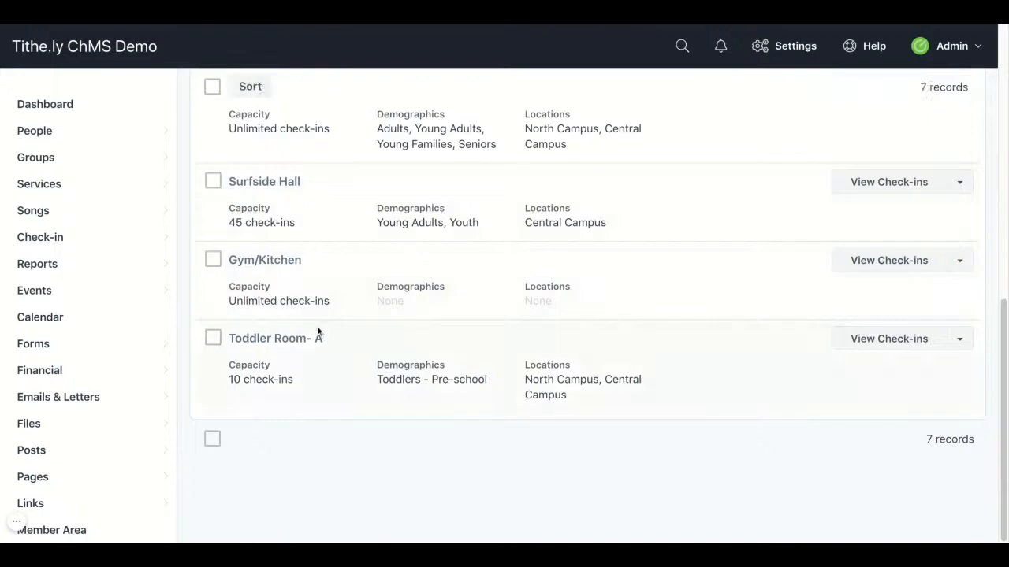
pyautogui.scroll(3, 319, 331)
pyautogui.scroll(5, 319, 326)
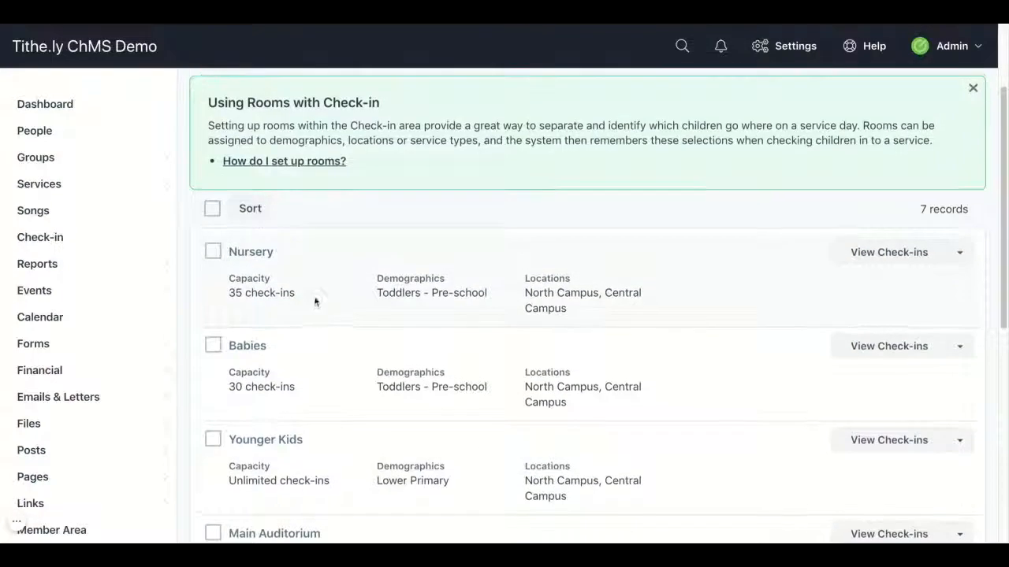
pyautogui.click(248, 207)
pyautogui.scroll(-5, 316, 292)
pyautogui.moveTo(213, 338); pyautogui.dragTo(216, 340)
pyautogui.scroll(3, 315, 234)
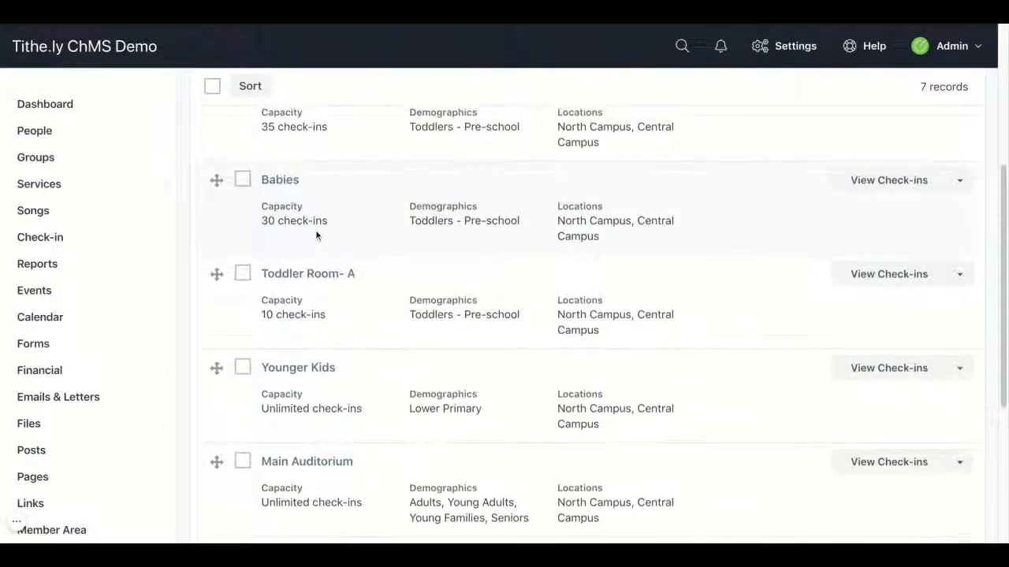
pyautogui.scroll(2, 316, 234)
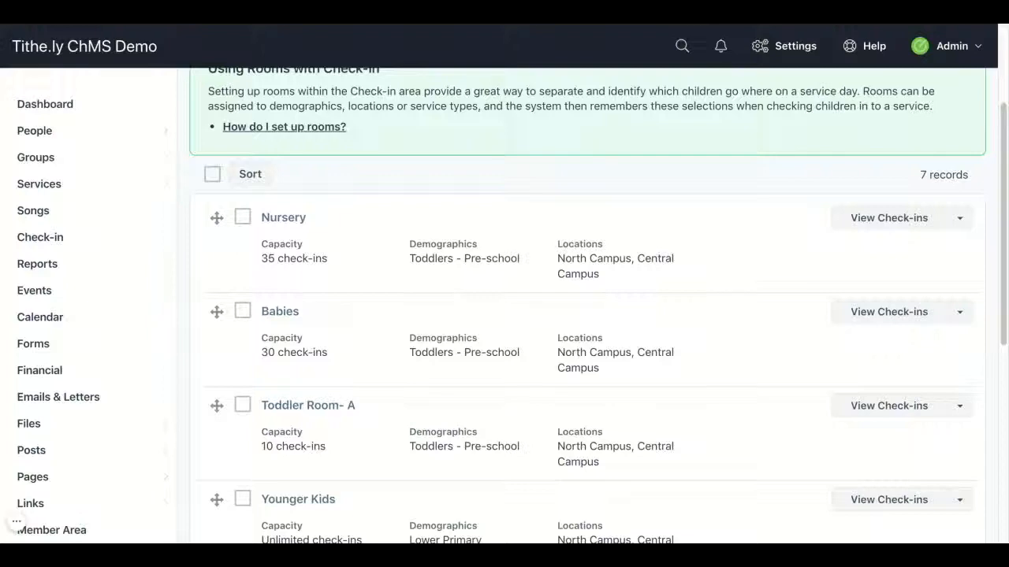
# Step: Open the Check-in card under Settings > Features and scroll through its default options
pyautogui.click(779, 44)
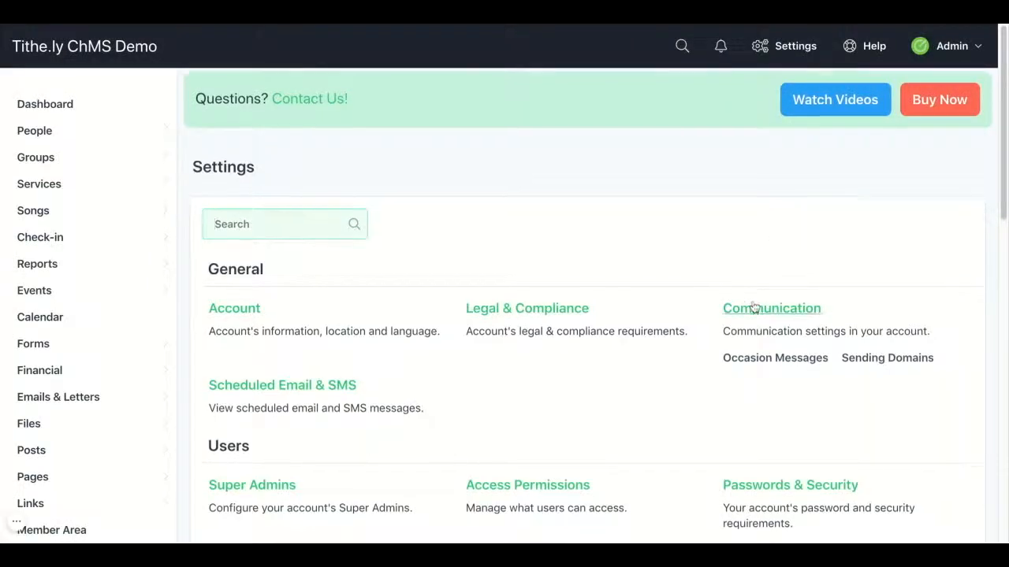
pyautogui.scroll(-5, 757, 261)
pyautogui.scroll(-3, 755, 307)
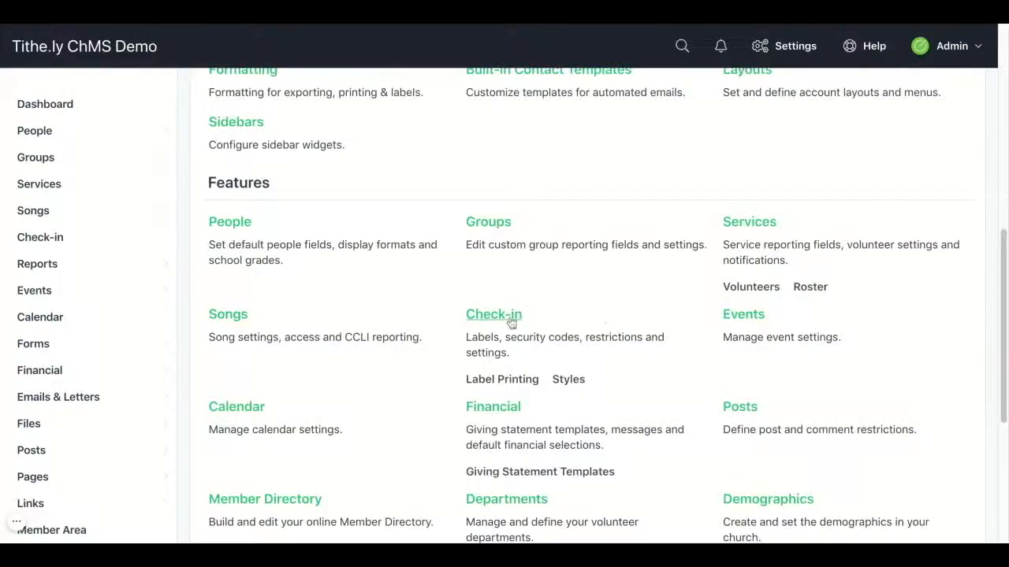
pyautogui.click(512, 323)
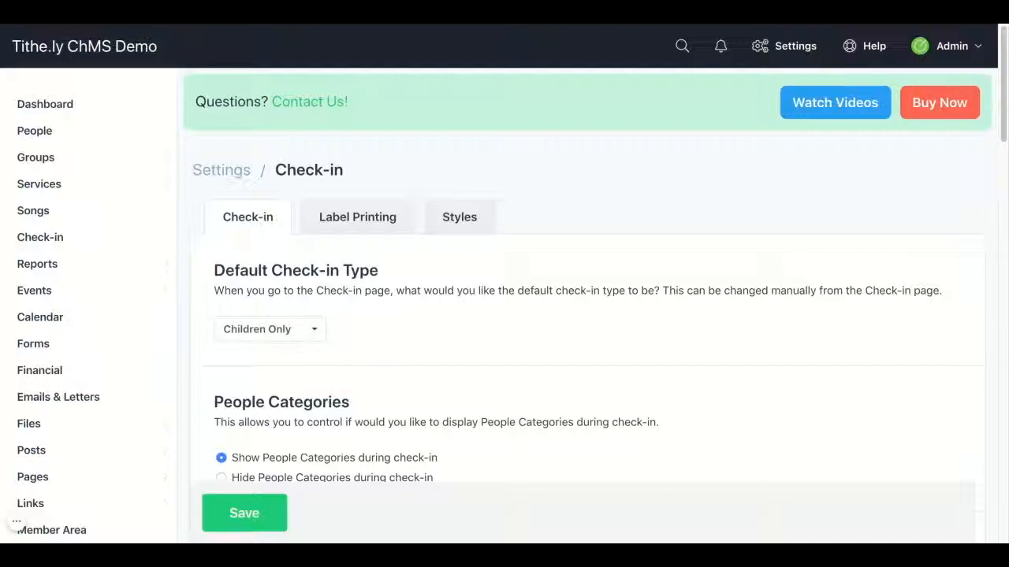
pyautogui.scroll(-1, 588, 300)
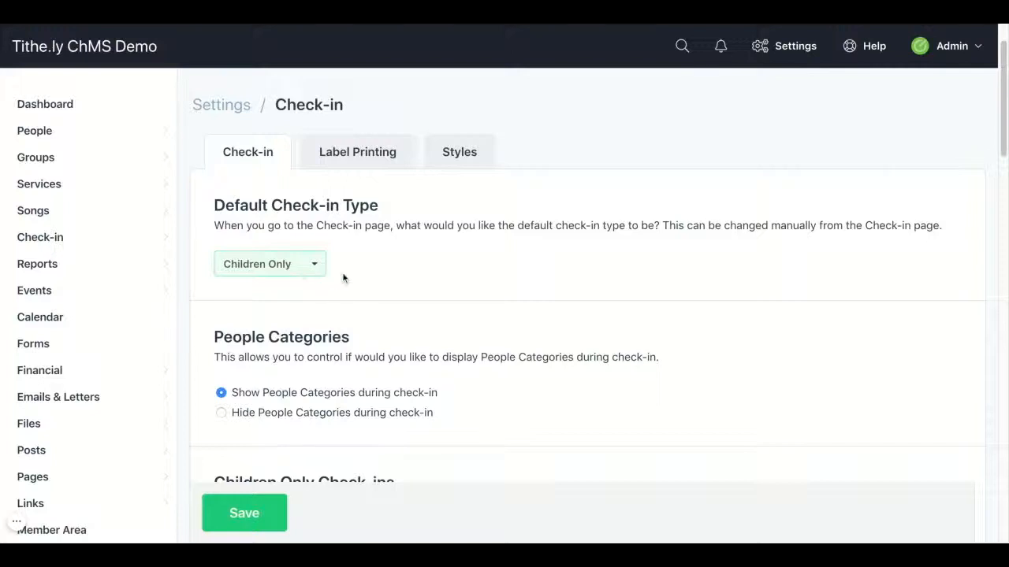
pyautogui.scroll(-3, 343, 277)
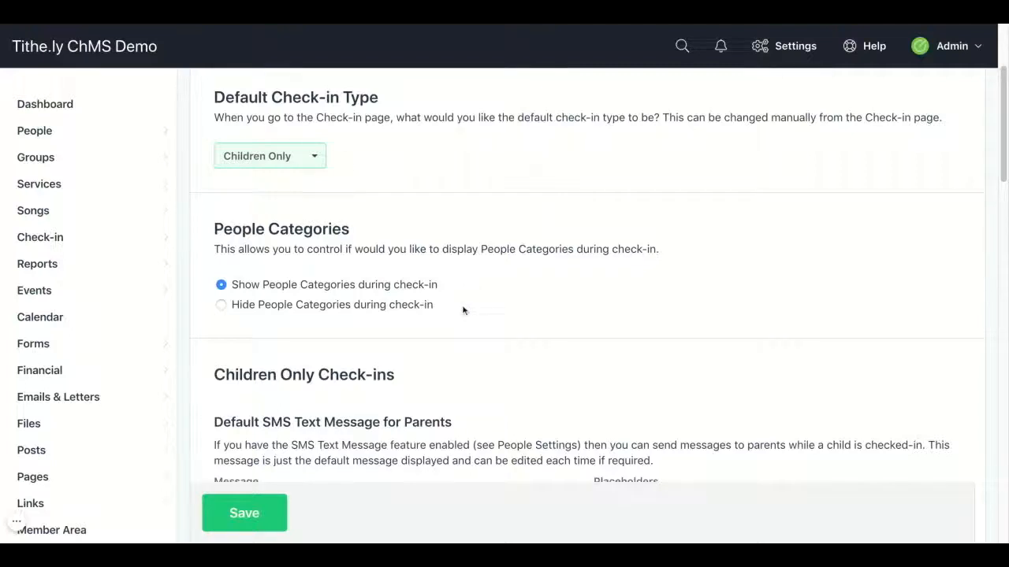
pyautogui.scroll(-1, 464, 310)
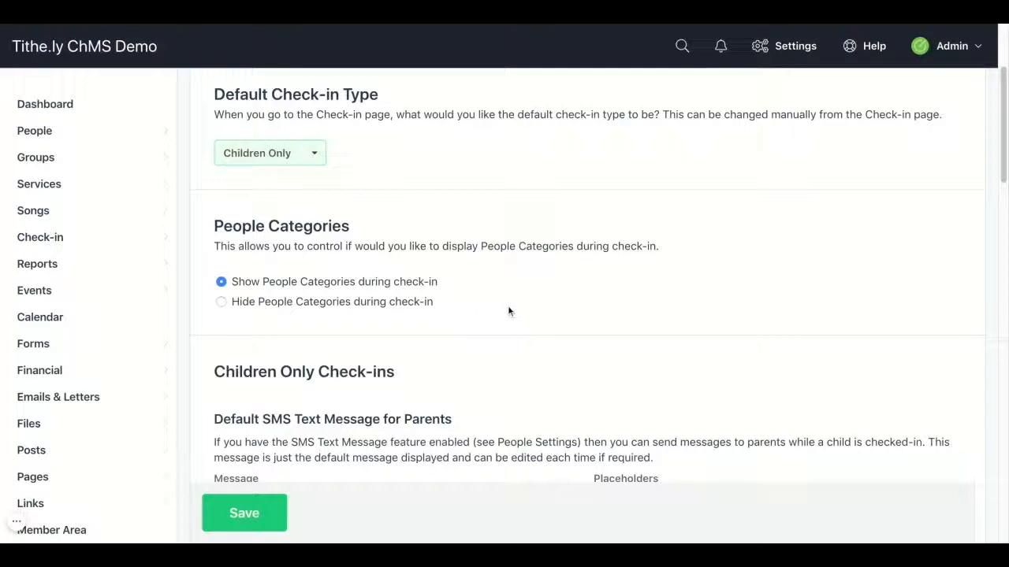
pyautogui.scroll(-1, 518, 311)
pyautogui.scroll(-3, 518, 311)
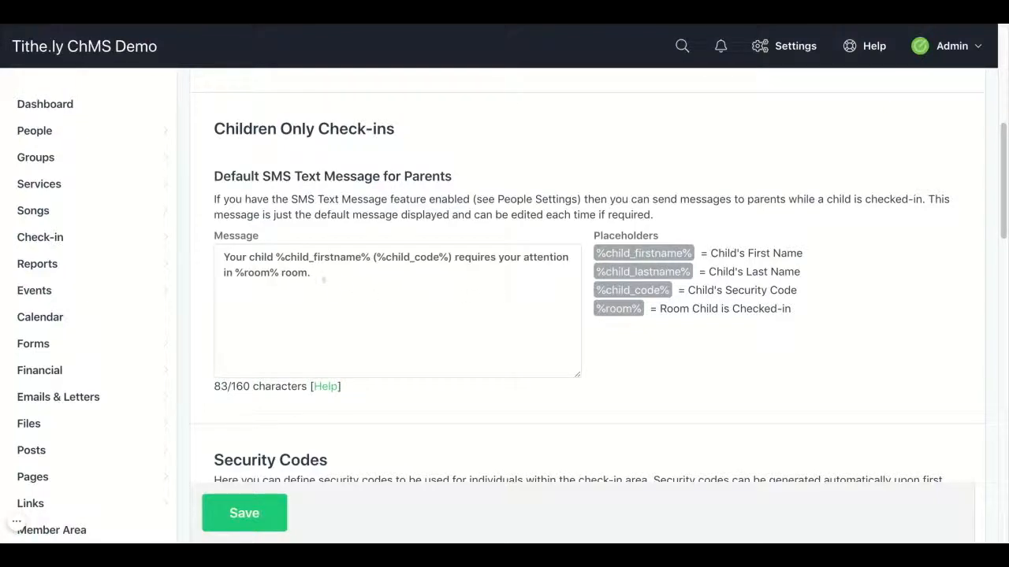
pyautogui.click(317, 273)
pyautogui.hotkey('ctrl', 'a')
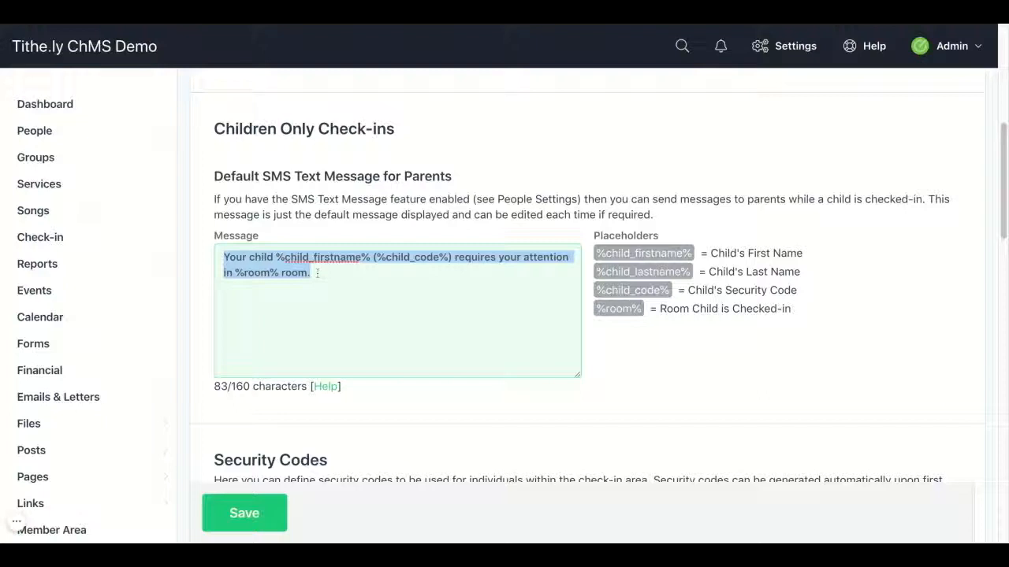
pyautogui.click(326, 270)
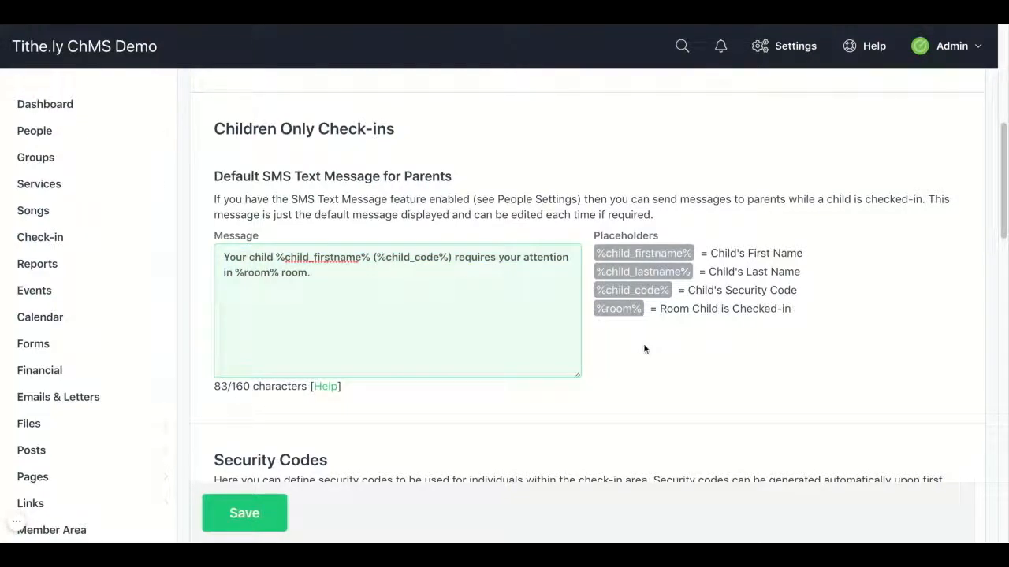
pyautogui.scroll(-4, 644, 346)
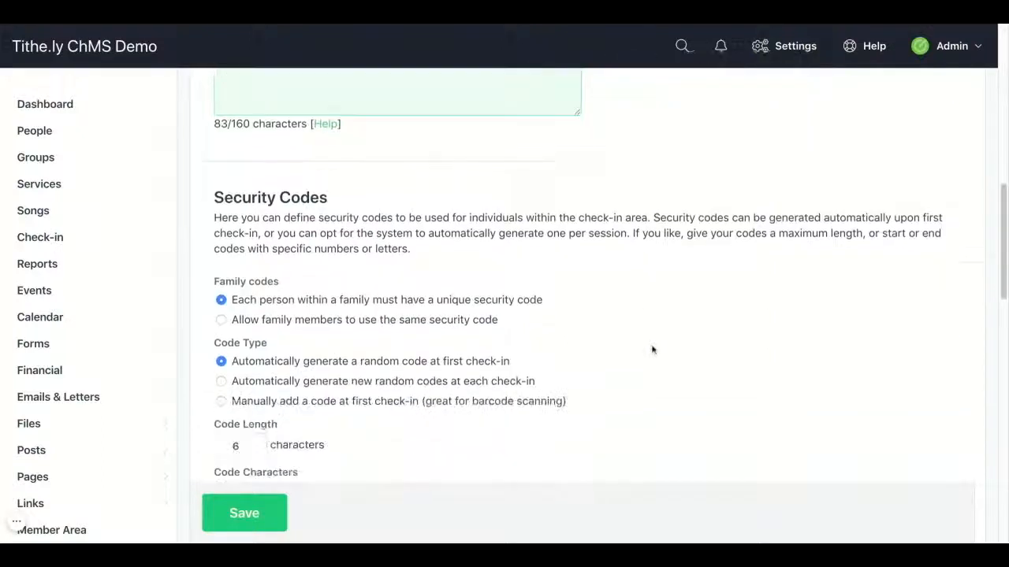
pyautogui.scroll(-2, 655, 350)
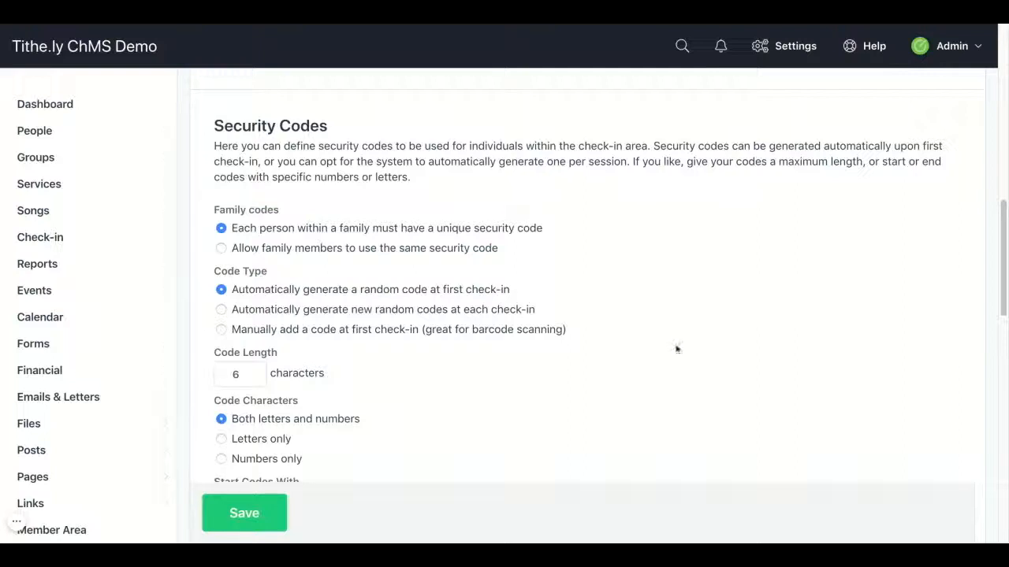
# Step: Allow family members to share one security code, keeping random codes at first check-in
pyautogui.click(220, 249)
pyautogui.scroll(-2, 291, 261)
pyautogui.scroll(-2, 291, 260)
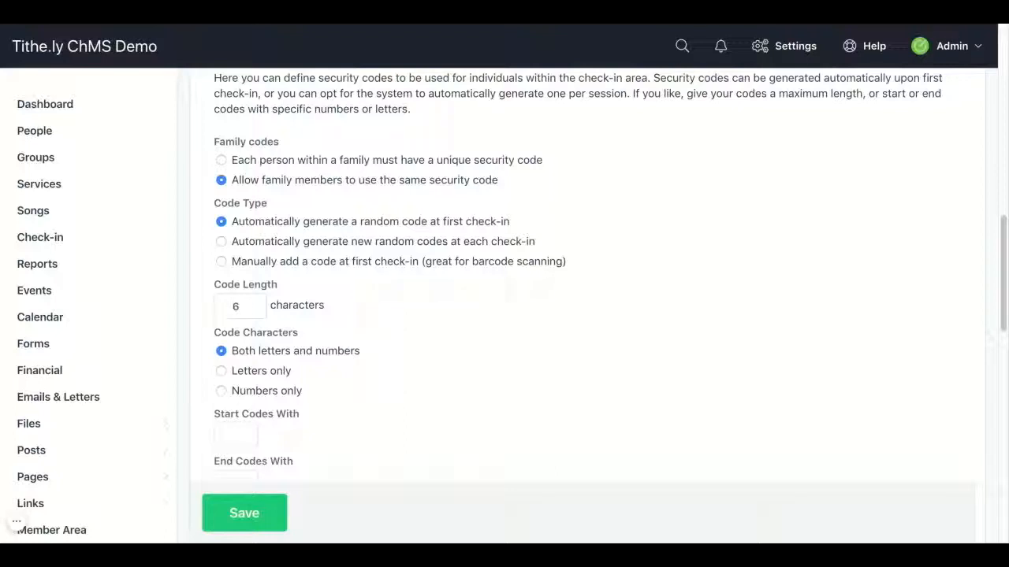
pyautogui.click(221, 242)
pyautogui.click(221, 263)
pyautogui.click(220, 221)
pyautogui.scroll(-1, 218, 250)
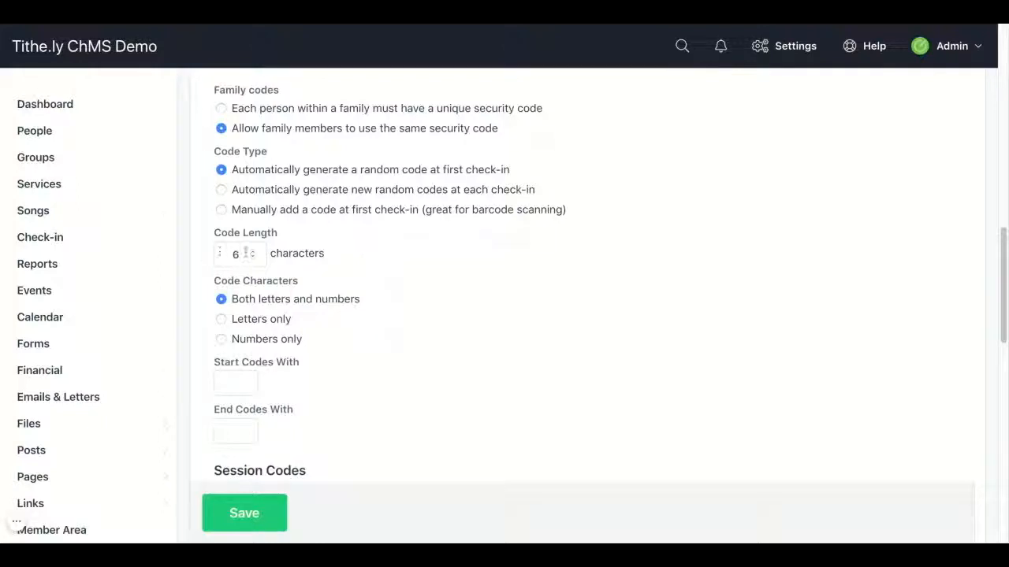
# Step: Keep the security code length at 6 characters
pyautogui.click(253, 258)
pyautogui.click(253, 258)
pyautogui.click(253, 251)
pyautogui.click(253, 251)
pyautogui.scroll(-2, 188, 257)
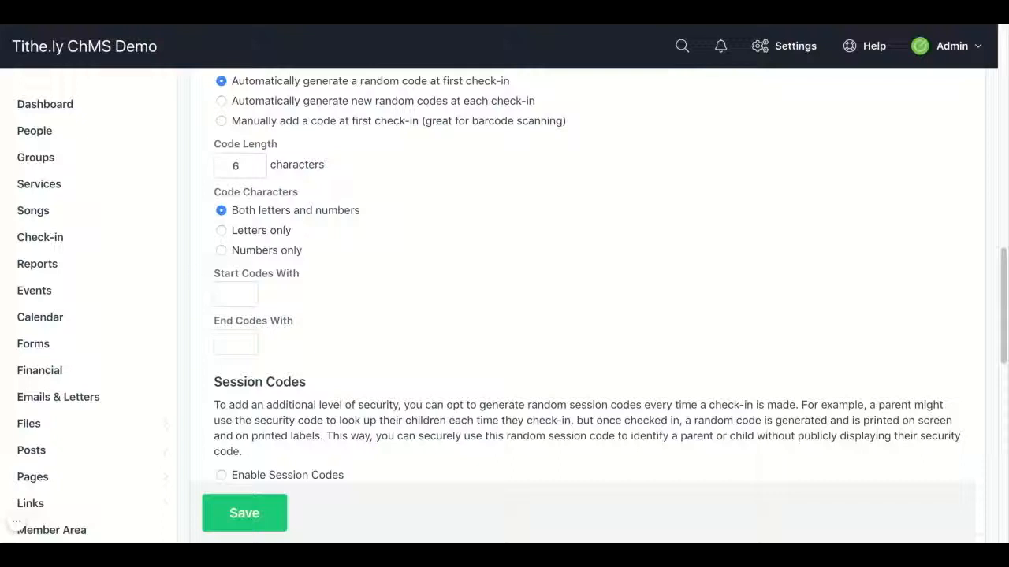
# Step: Enter COC in the Start Codes With field as the security code prefix
pyautogui.click(226, 292)
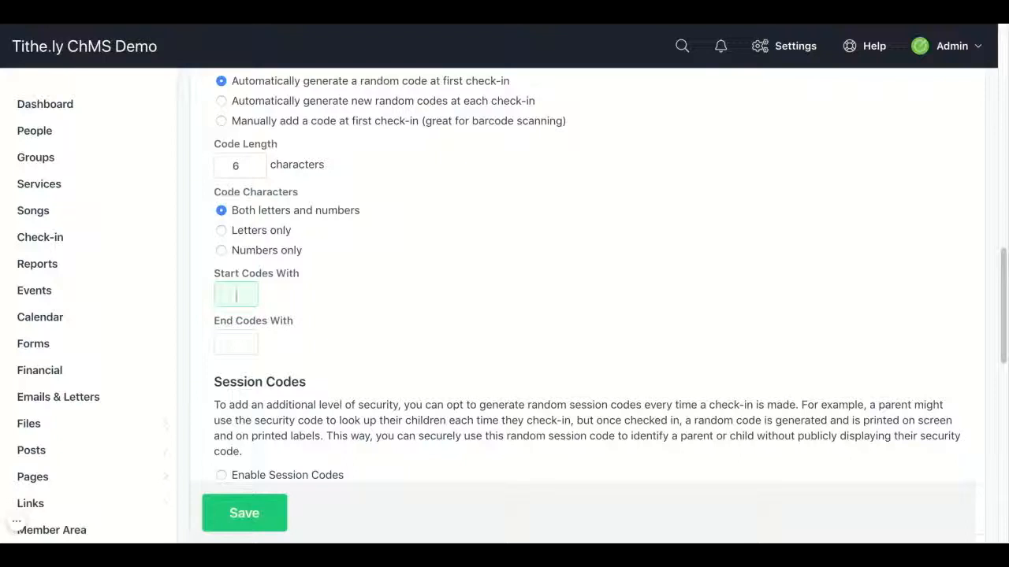
pyautogui.write('coc')
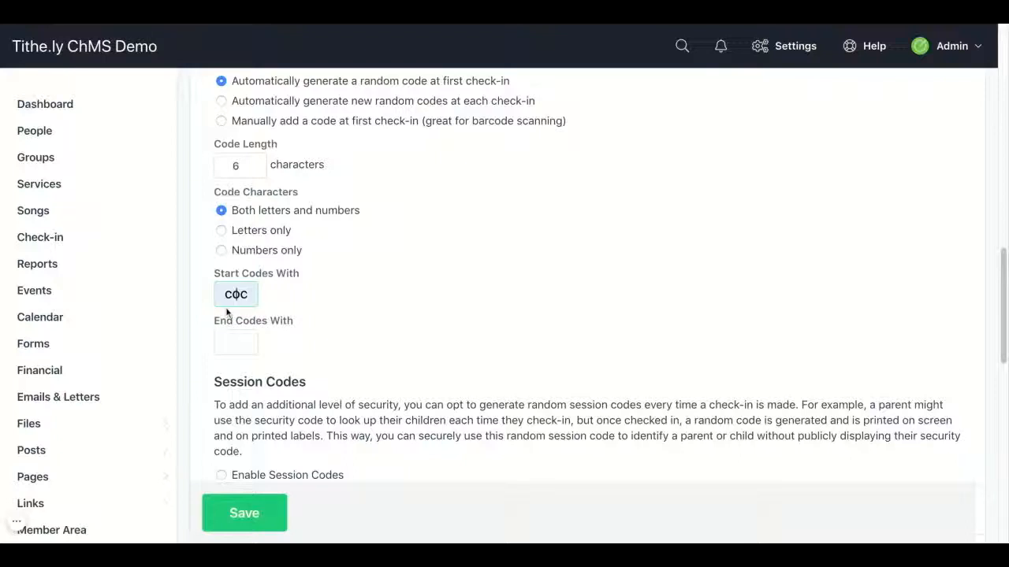
pyautogui.click(197, 323)
pyautogui.scroll(-5, 586, 276)
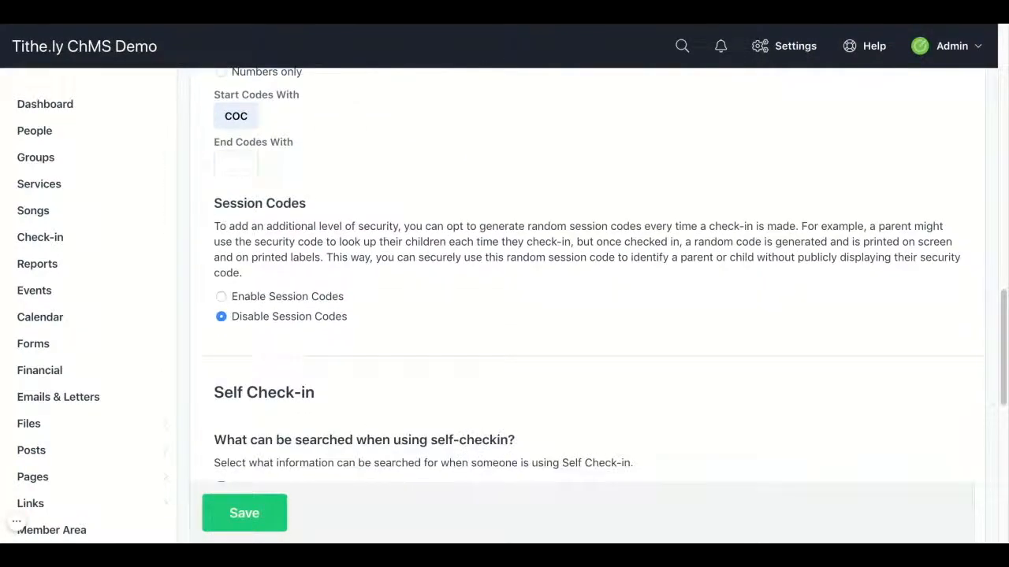
pyautogui.scroll(-1, 586, 276)
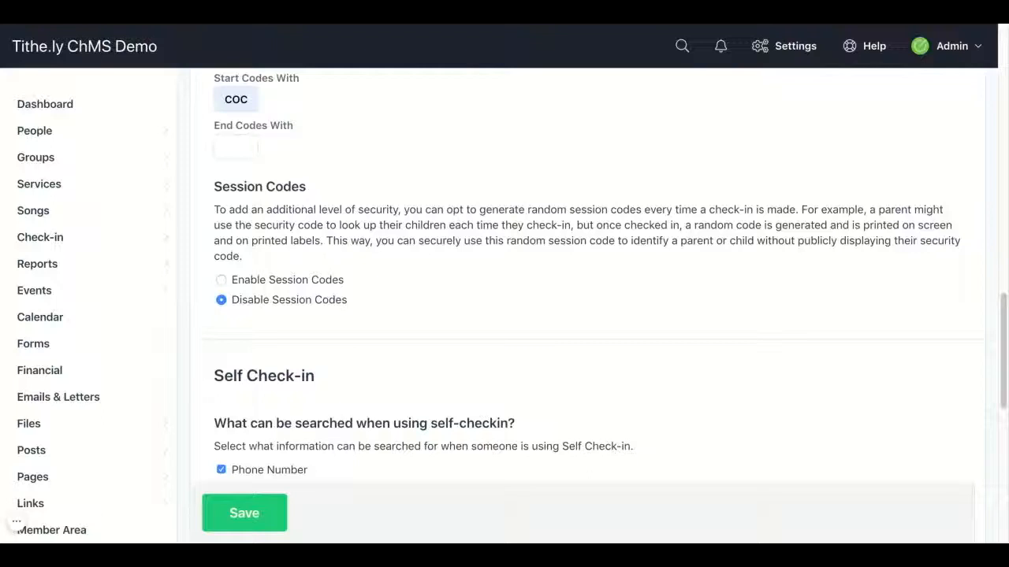
pyautogui.click(220, 280)
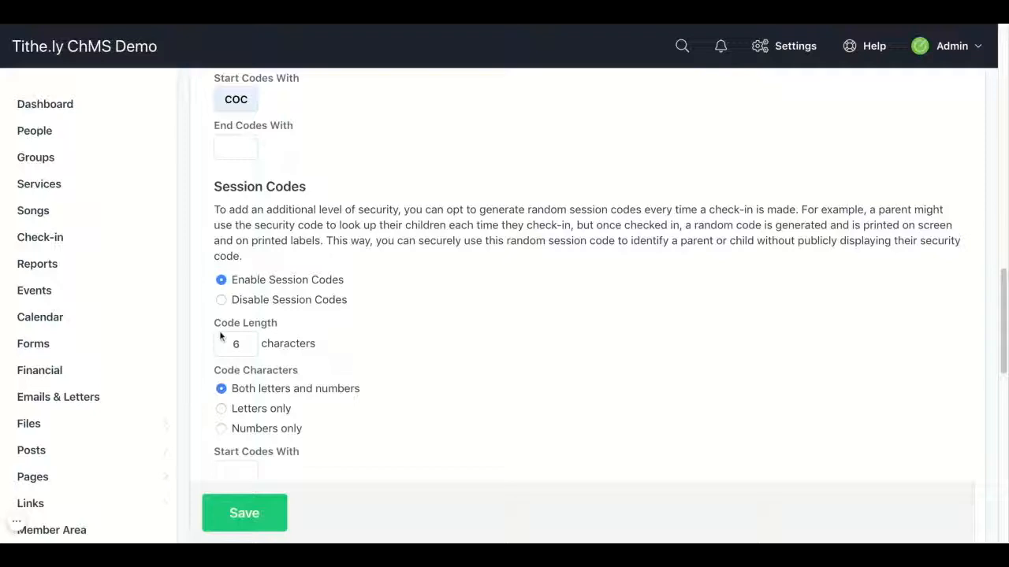
pyautogui.scroll(-3, 209, 328)
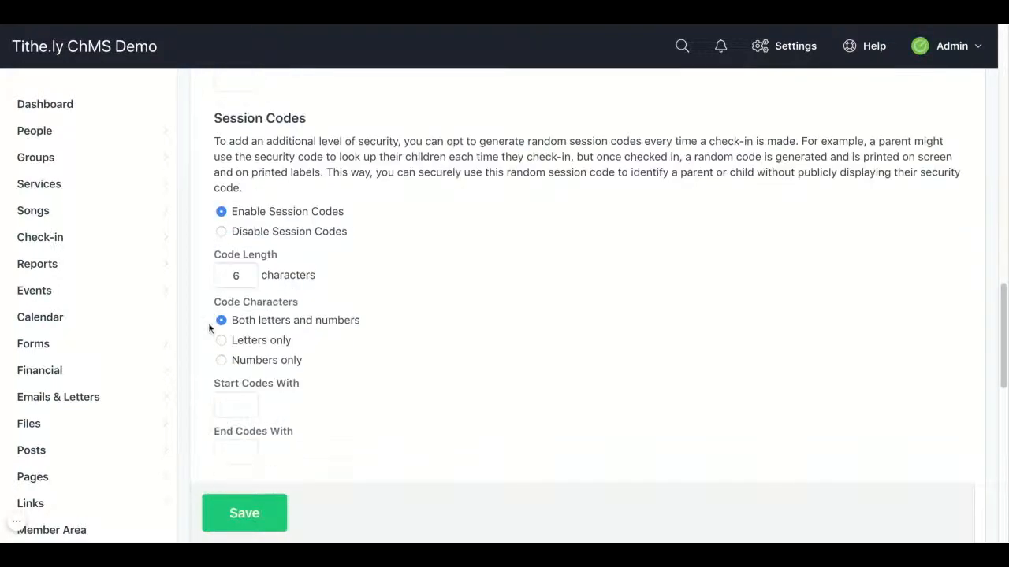
pyautogui.scroll(3, 209, 328)
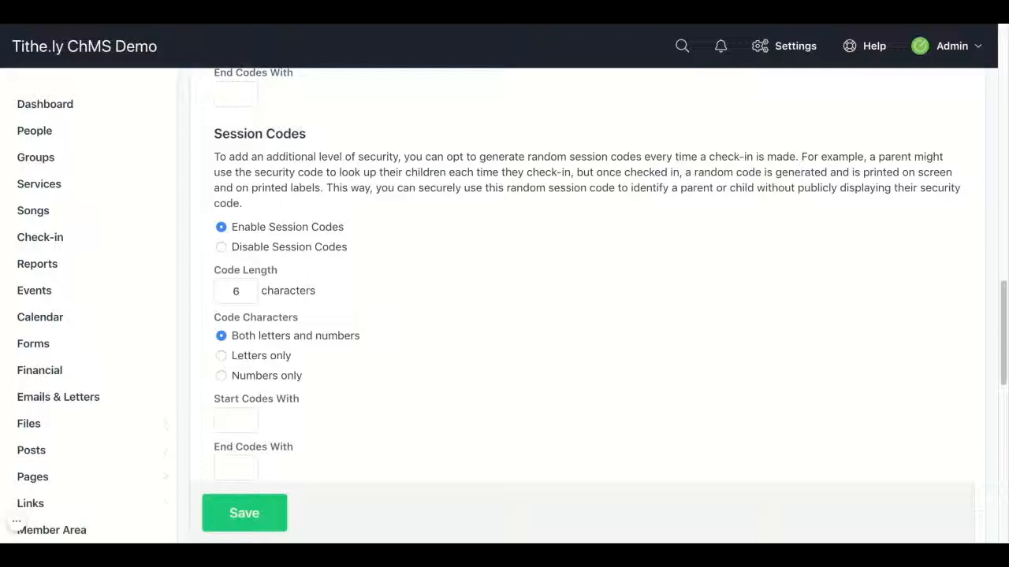
pyautogui.click(220, 248)
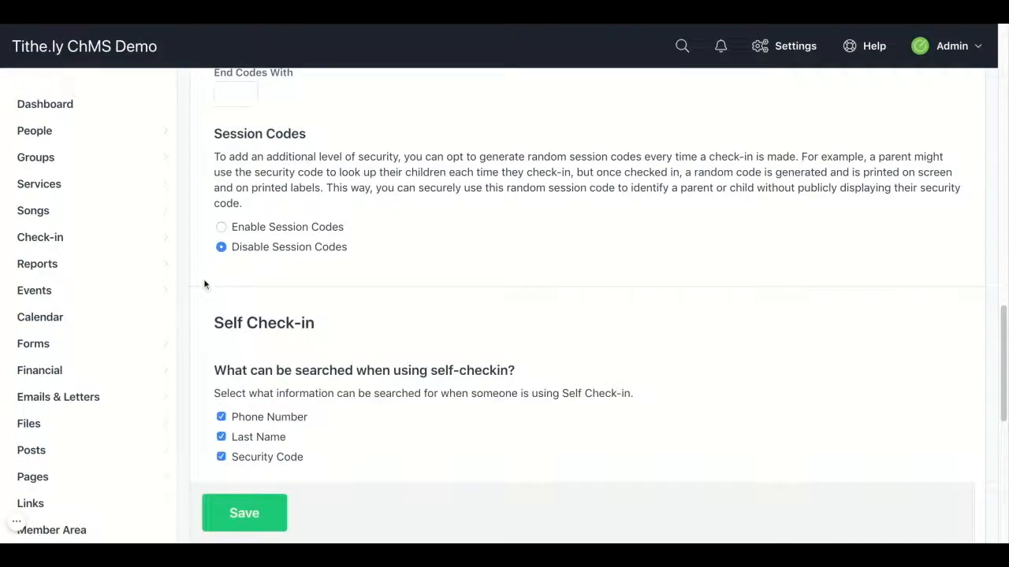
# Step: Under Self Check-in search options, uncheck Phone Number while leaving Last Name and Security Code checked
pyautogui.scroll(-1, 204, 284)
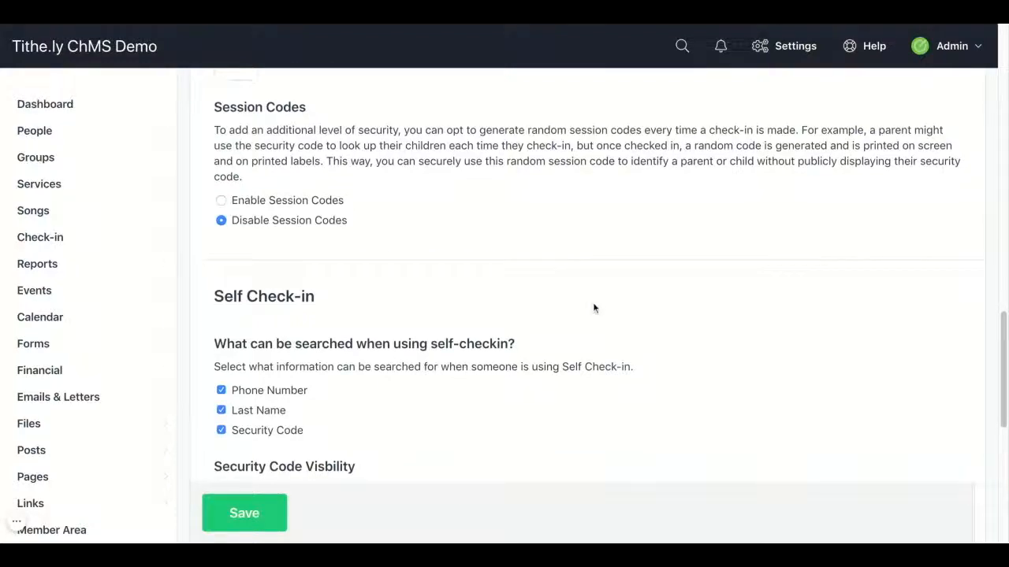
pyautogui.scroll(-1, 594, 308)
pyautogui.scroll(-2, 595, 308)
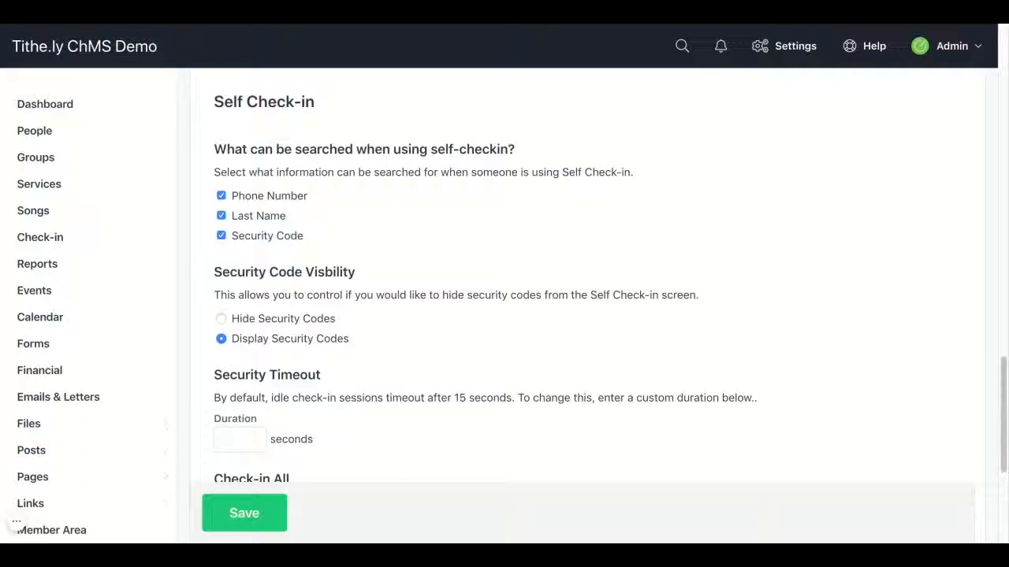
pyautogui.click(220, 236)
pyautogui.click(220, 218)
pyautogui.click(220, 217)
pyautogui.click(220, 236)
pyautogui.click(221, 195)
pyautogui.click(221, 216)
pyautogui.click(220, 217)
pyautogui.scroll(-3, 591, 276)
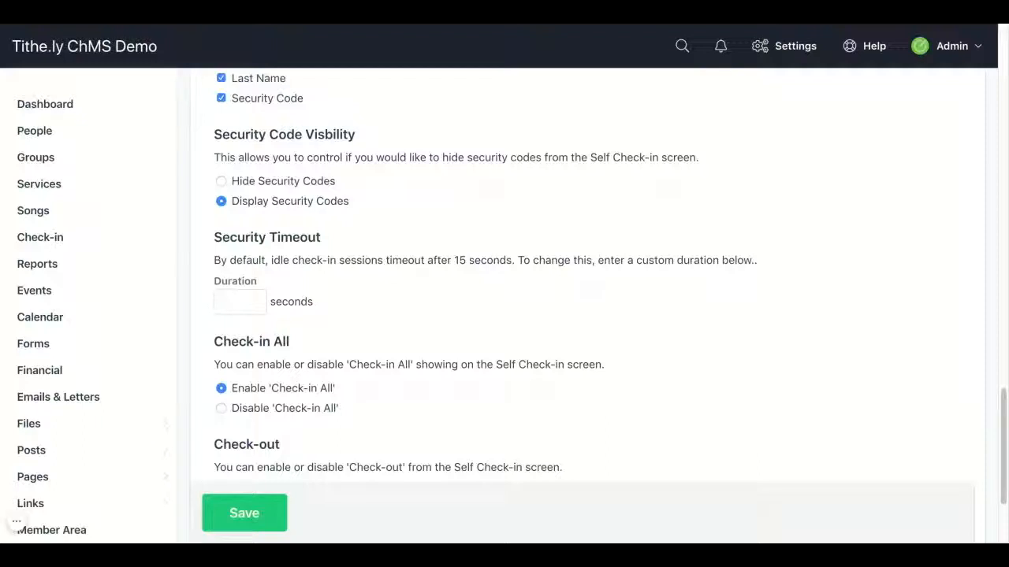
pyautogui.scroll(-2, 587, 300)
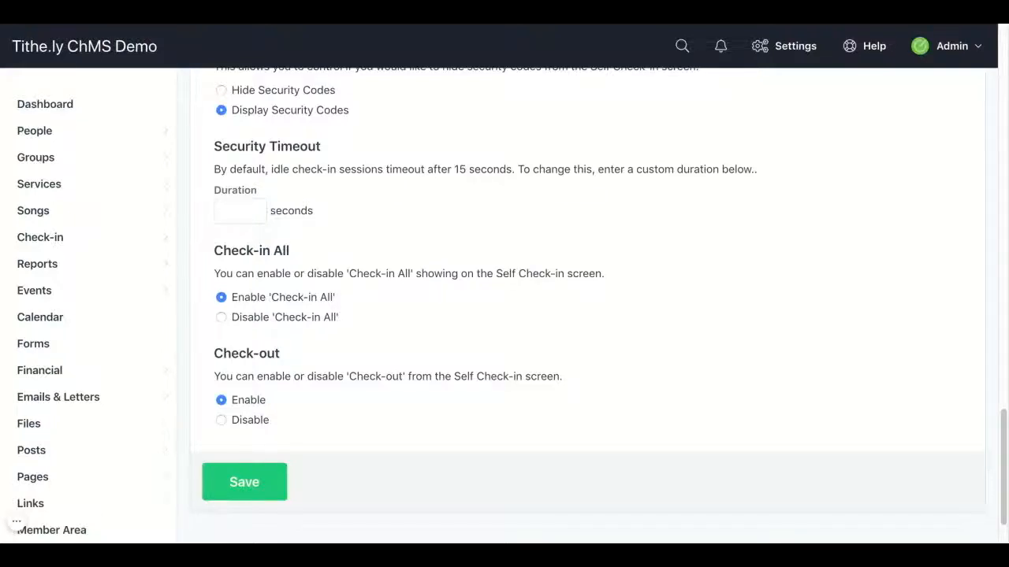
# Step: Enter 20 as the Security Timeout Duration and save the check-in settings
pyautogui.click(222, 210)
pyautogui.write('20')
pyautogui.click(386, 216)
pyautogui.scroll(-1, 387, 216)
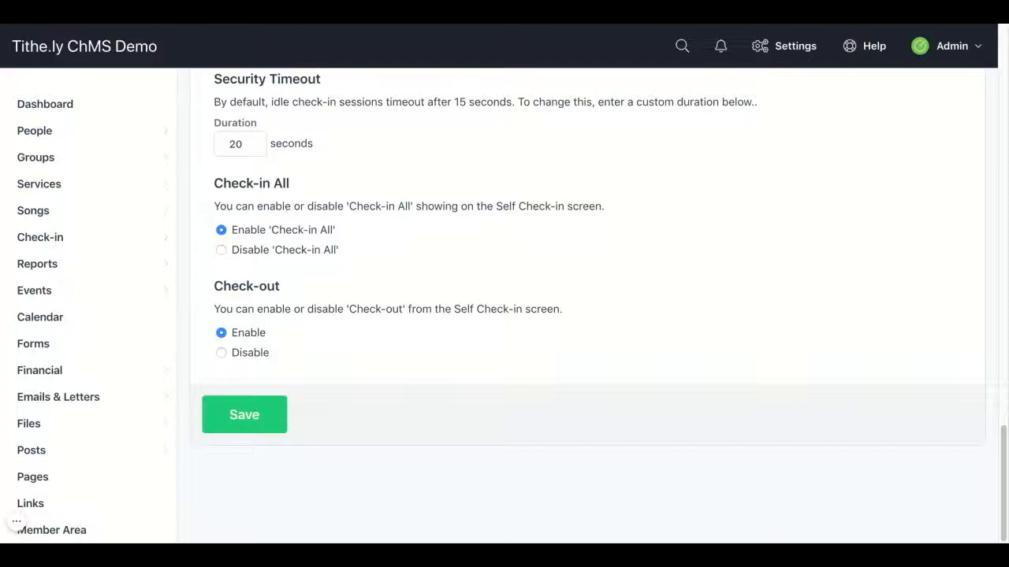
pyautogui.click(260, 417)
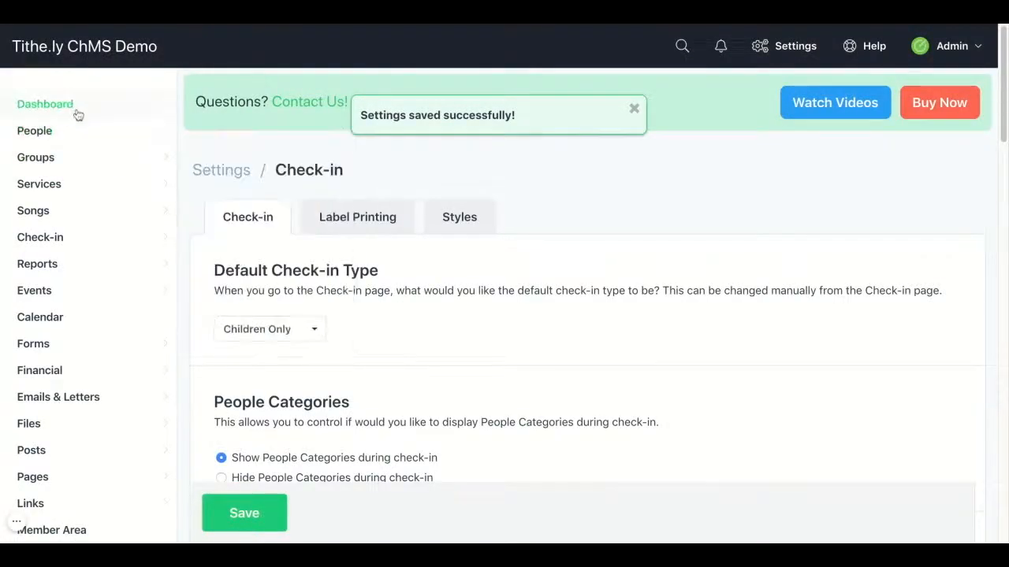
# Step: Return to the Demo dashboard from the left sidebar
pyautogui.click(76, 111)
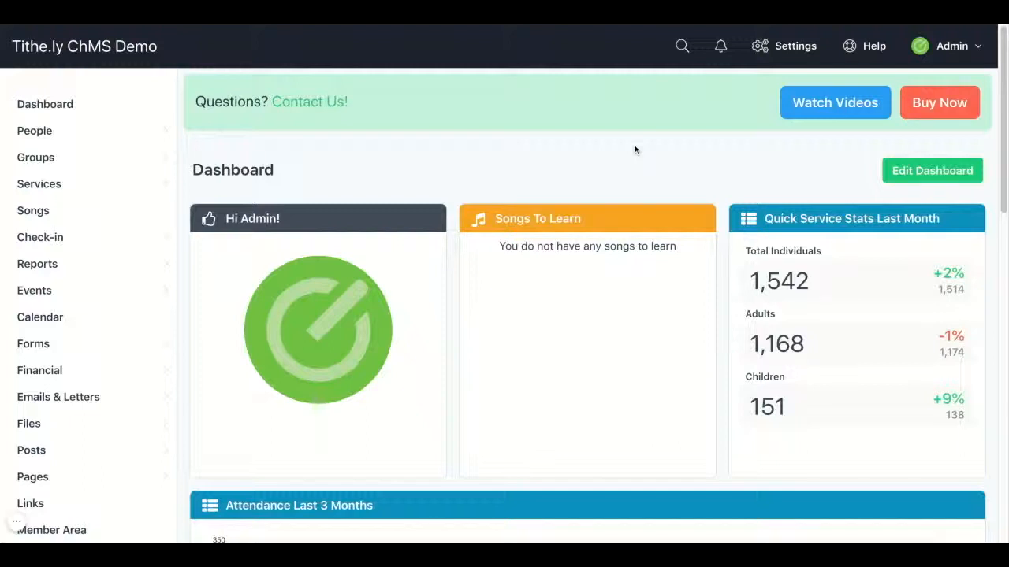
pyautogui.moveTo(160, 152)
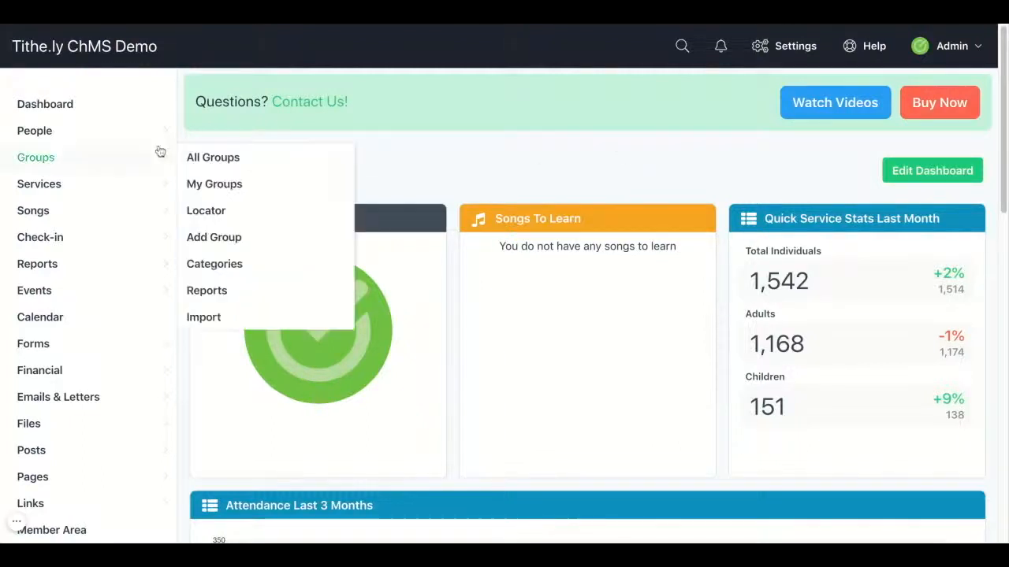
pyautogui.moveTo(99, 234)
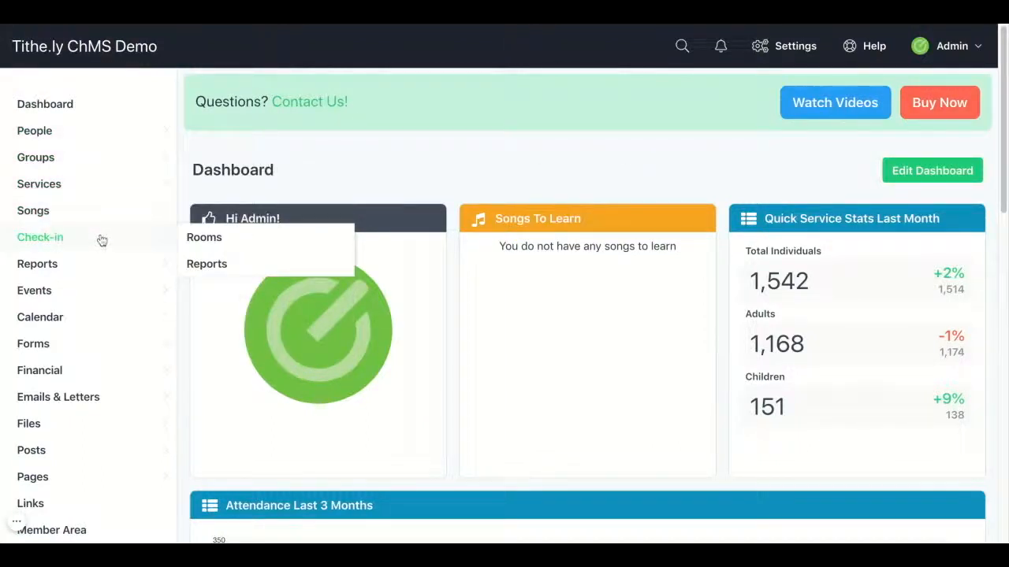
# Step: Open Check-in and its Upcoming Services list
pyautogui.click(100, 238)
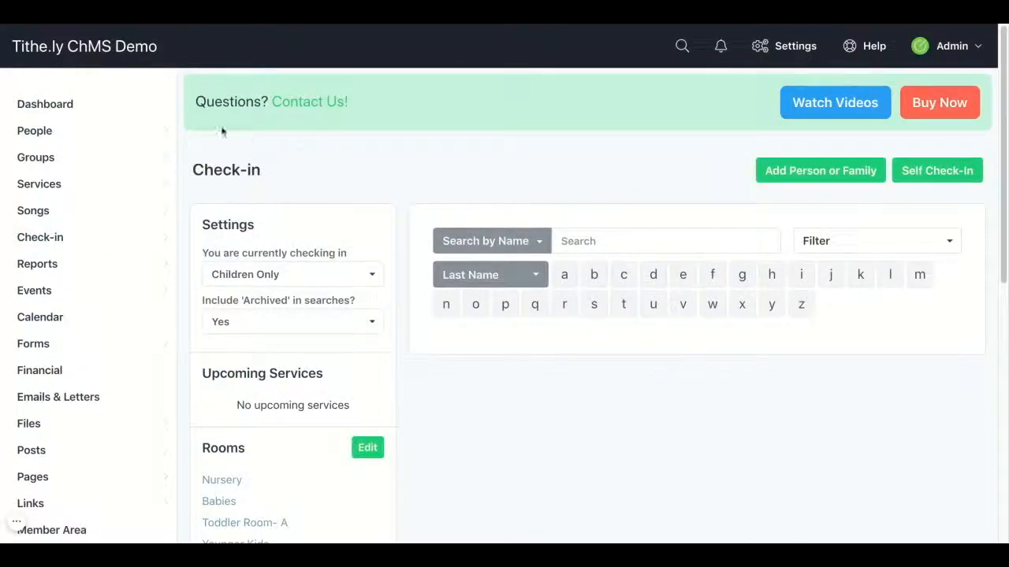
pyautogui.click(83, 189)
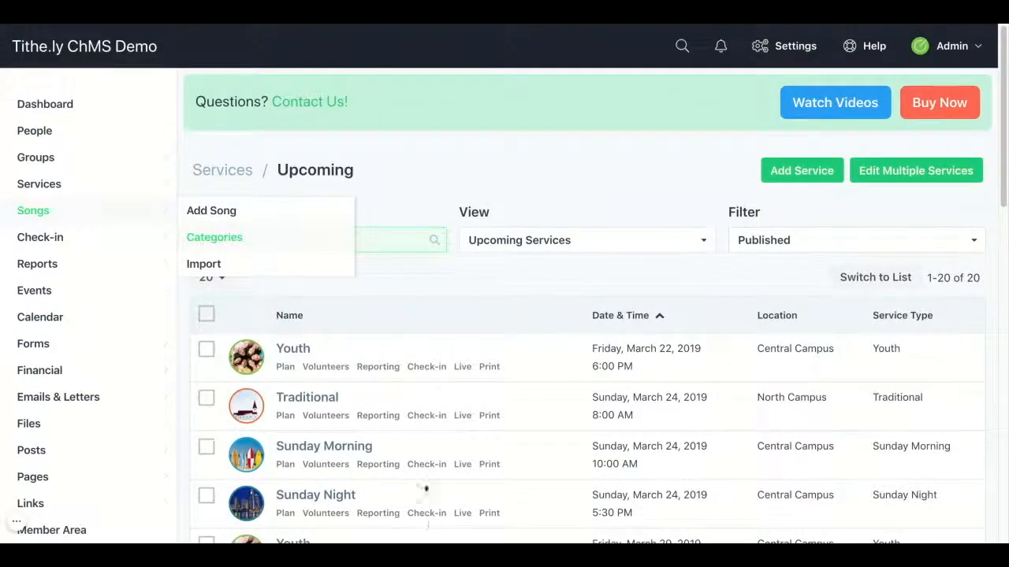
# Step: Open check-in for the March 24, 2019 Sunday Morning service at Central Campus
pyautogui.click(425, 468)
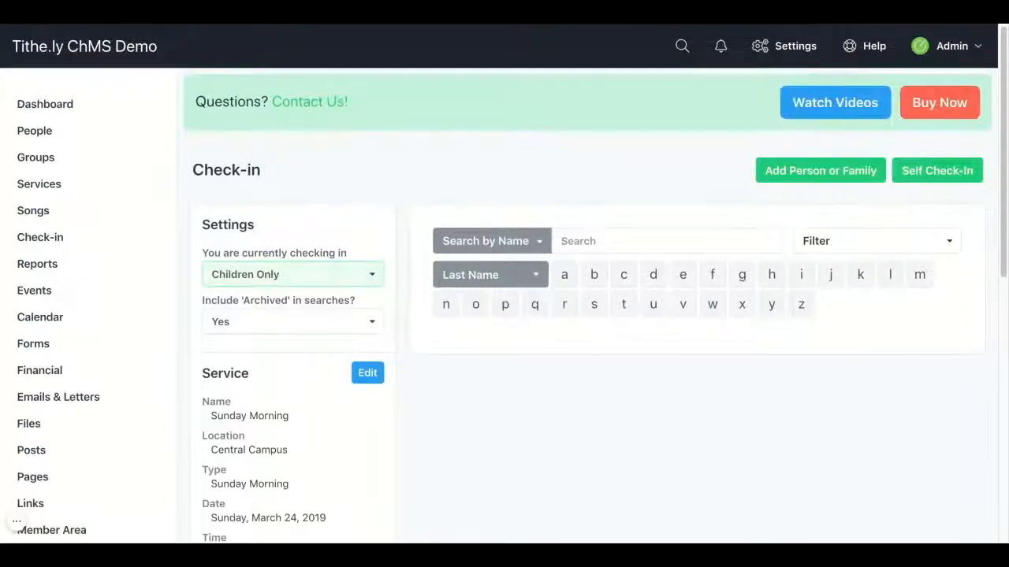
# Step: Set the check-in search to search by Name, using Last Name
pyautogui.scroll(-1, 595, 303)
pyautogui.scroll(-1, 292, 272)
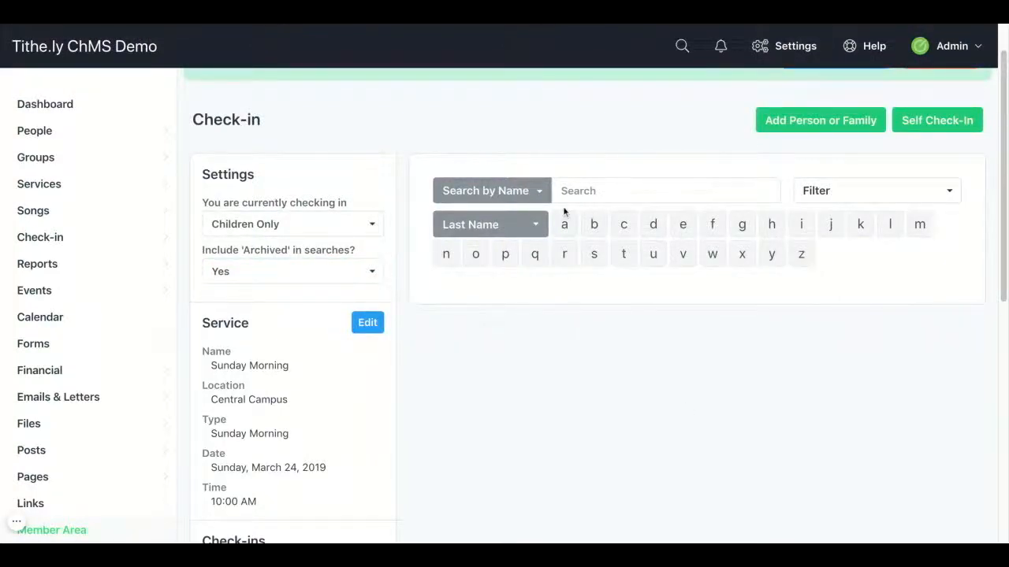
pyautogui.click(539, 197)
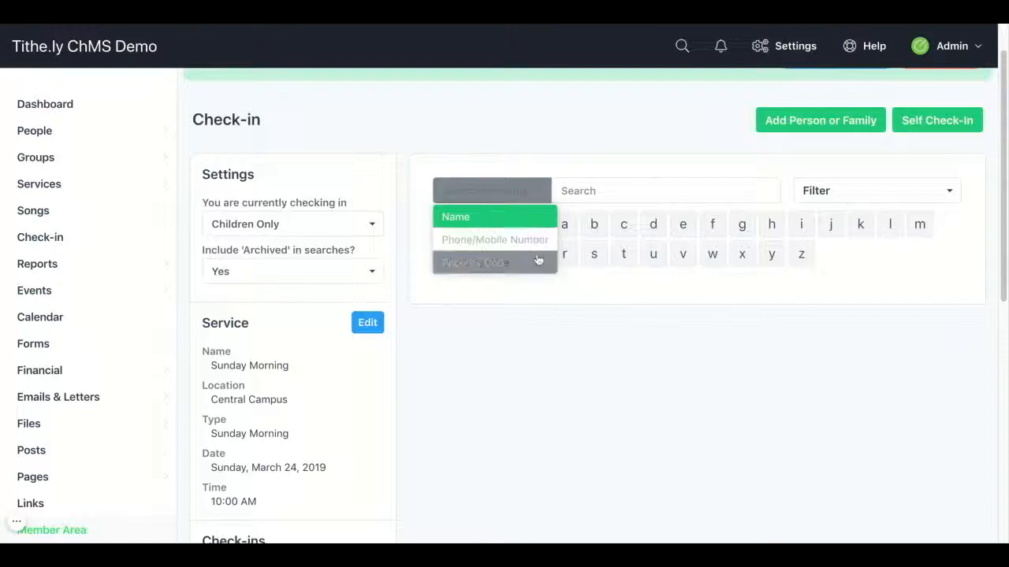
pyautogui.click(541, 224)
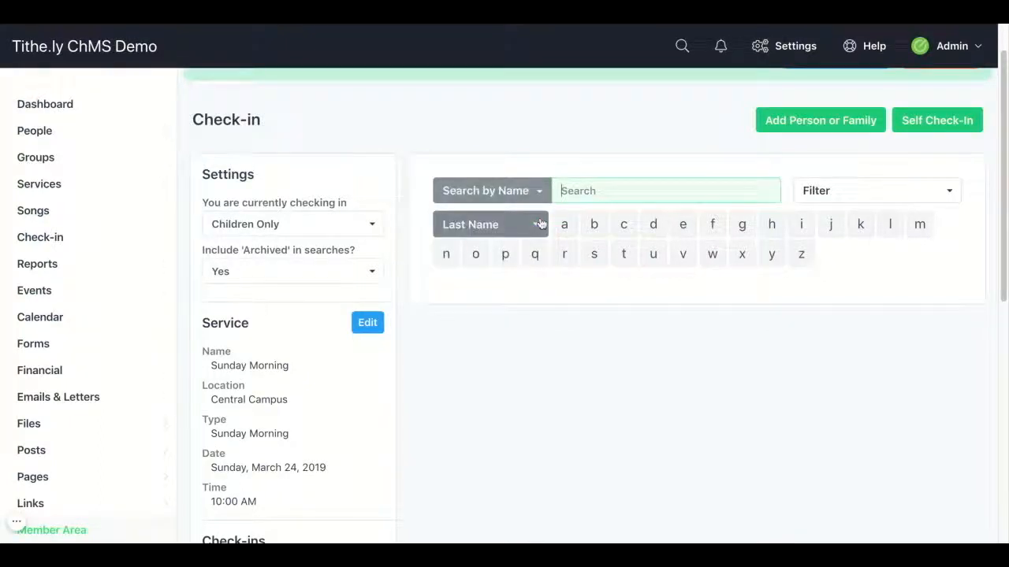
pyautogui.click(535, 227)
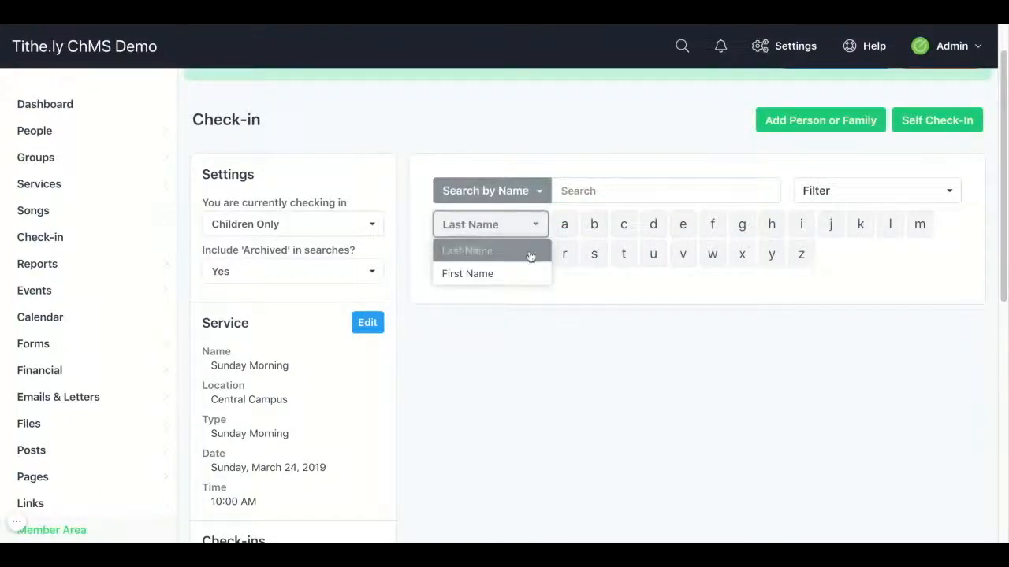
pyautogui.click(532, 252)
# Step: Filter by letter B, search the family's last name, and open their check-in page
pyautogui.click(593, 226)
pyautogui.click(595, 191)
pyautogui.write('Becker')
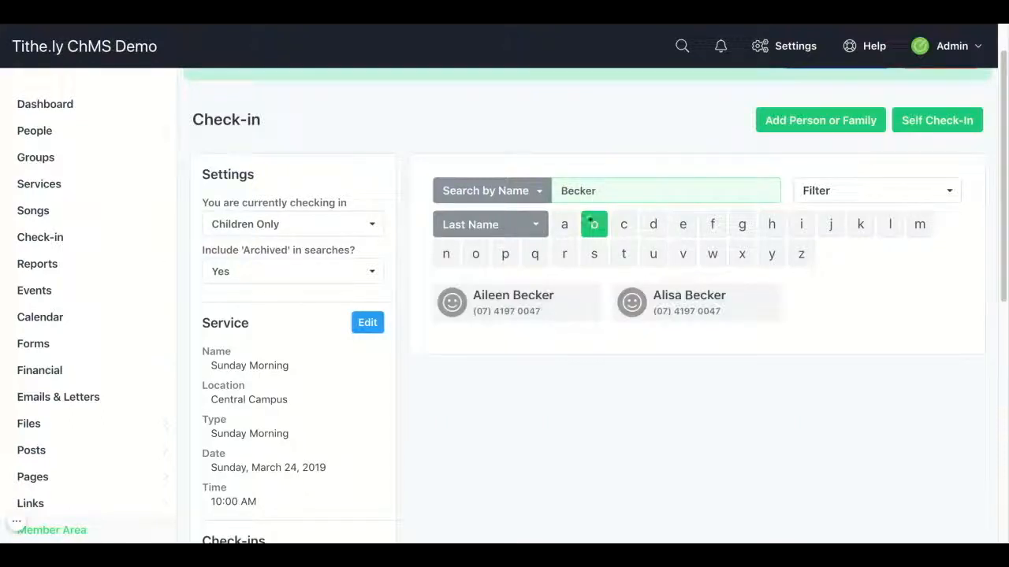
pyautogui.click(567, 301)
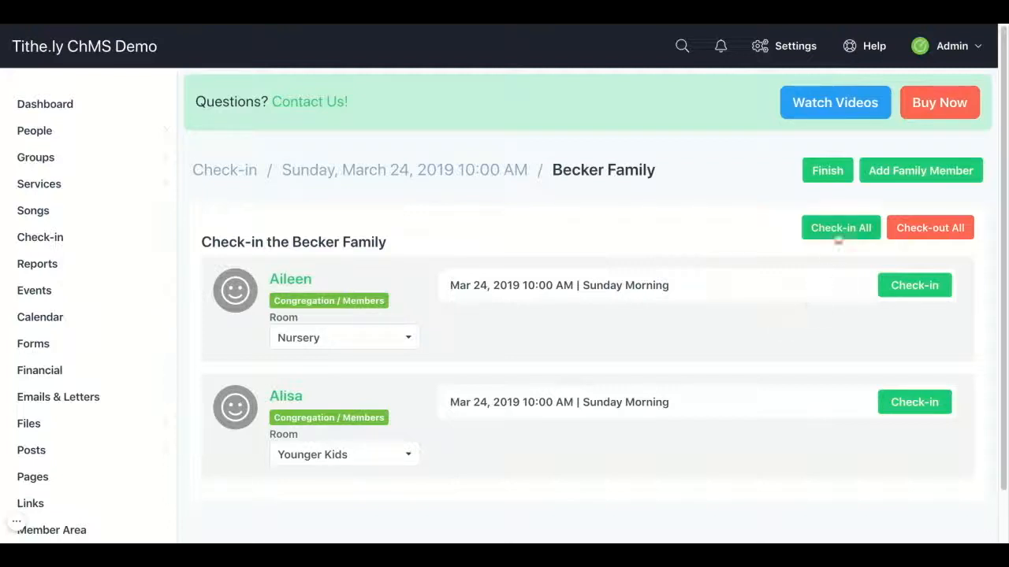
# Step: Check the first child into Nursery and the second into Younger Kids, then finish
pyautogui.click(896, 295)
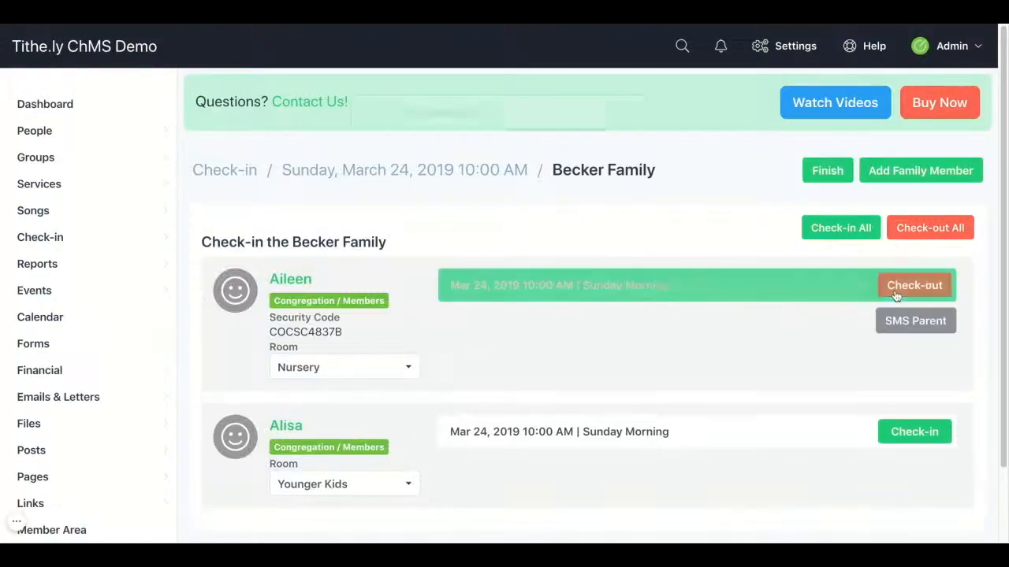
pyautogui.click(902, 435)
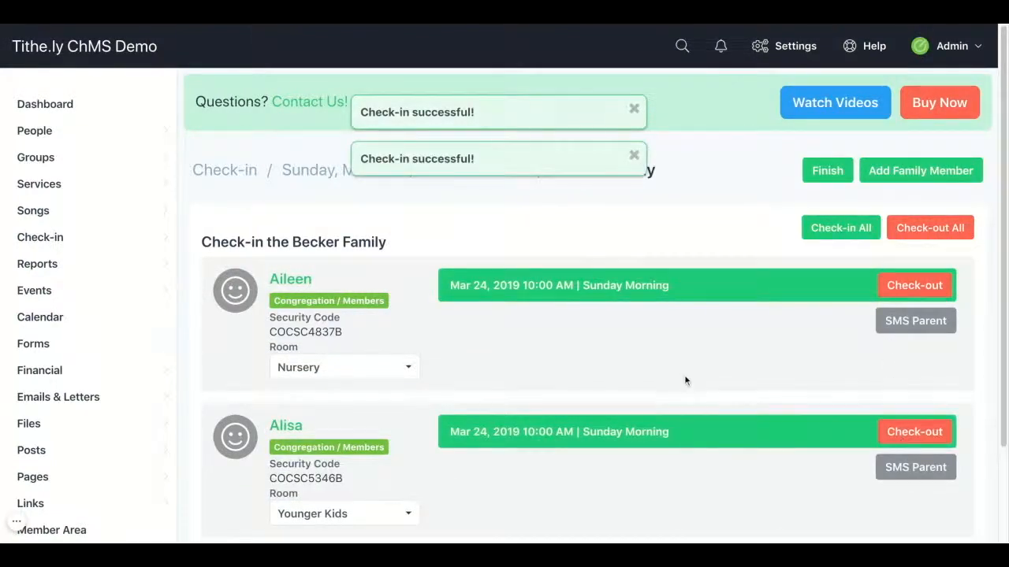
pyautogui.scroll(-1, 684, 379)
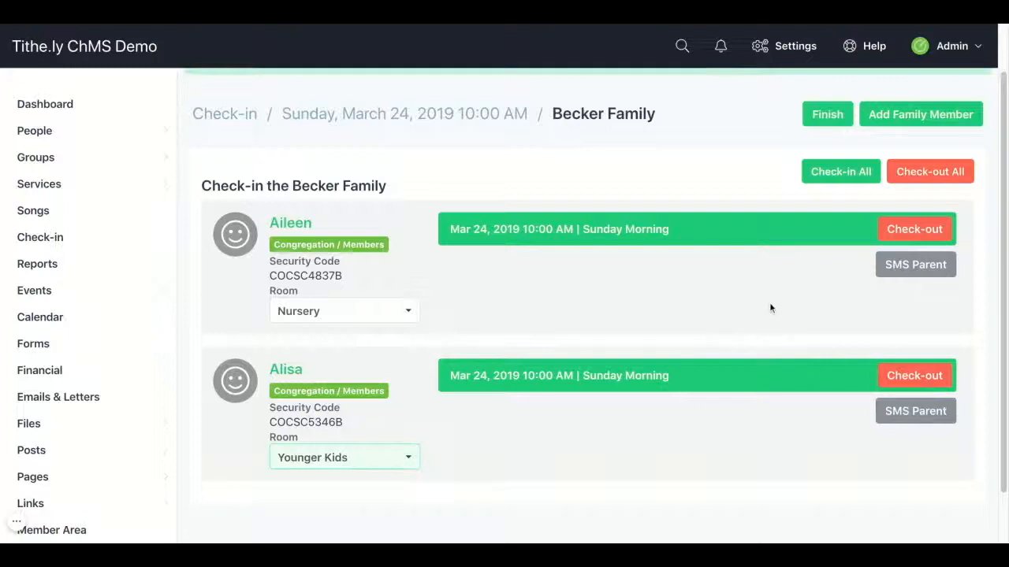
pyautogui.scroll(1, 795, 302)
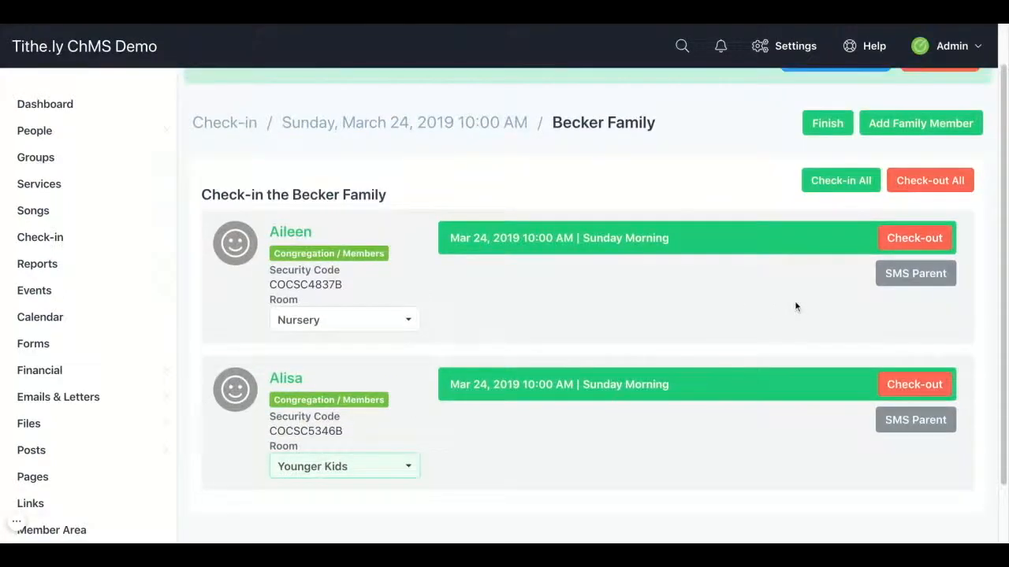
pyautogui.click(811, 128)
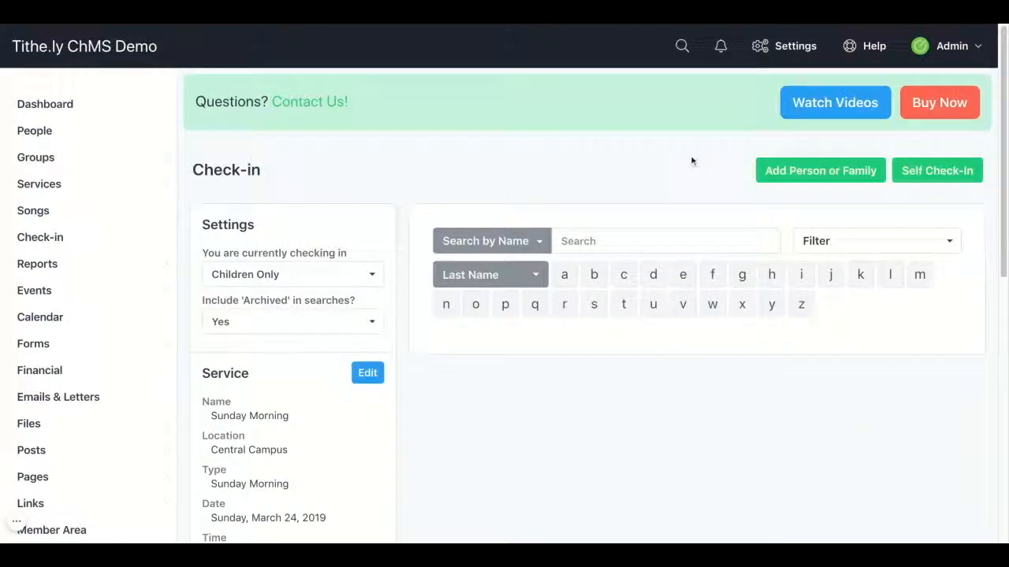
# Step: Search by Name for the family's last name, then open the Self Check-in dialog
pyautogui.click(660, 243)
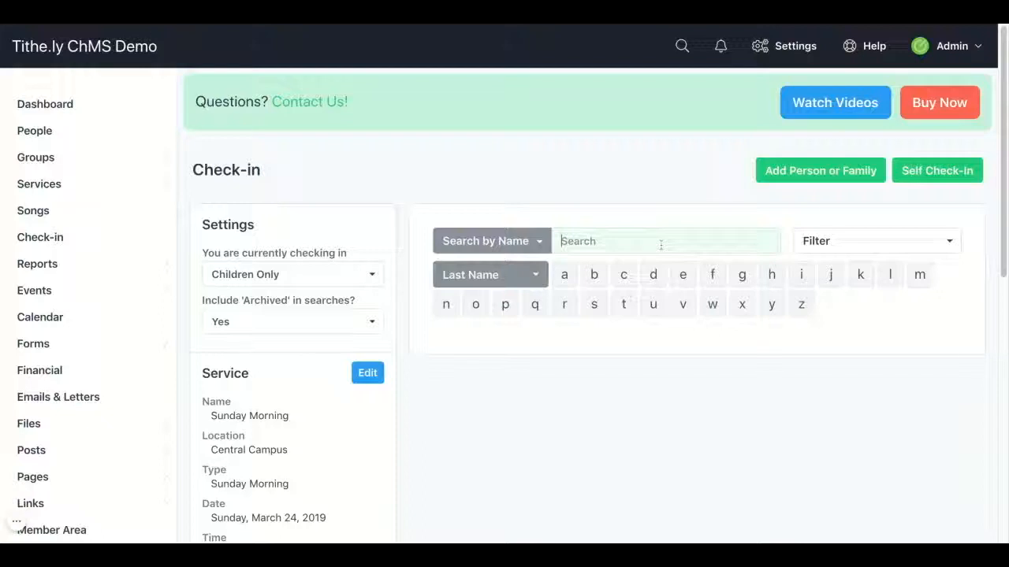
pyautogui.write('Becker')
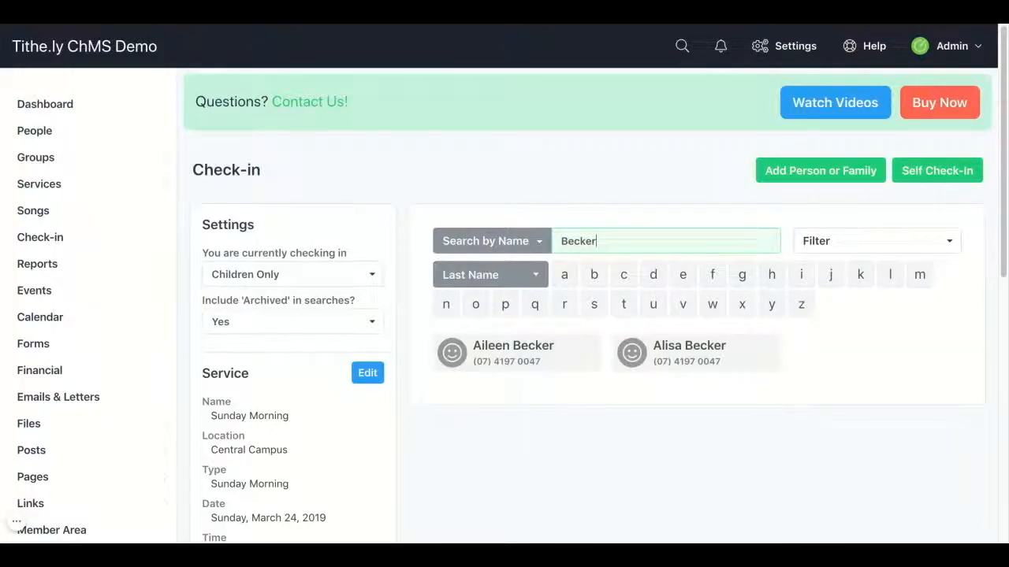
pyautogui.click(548, 249)
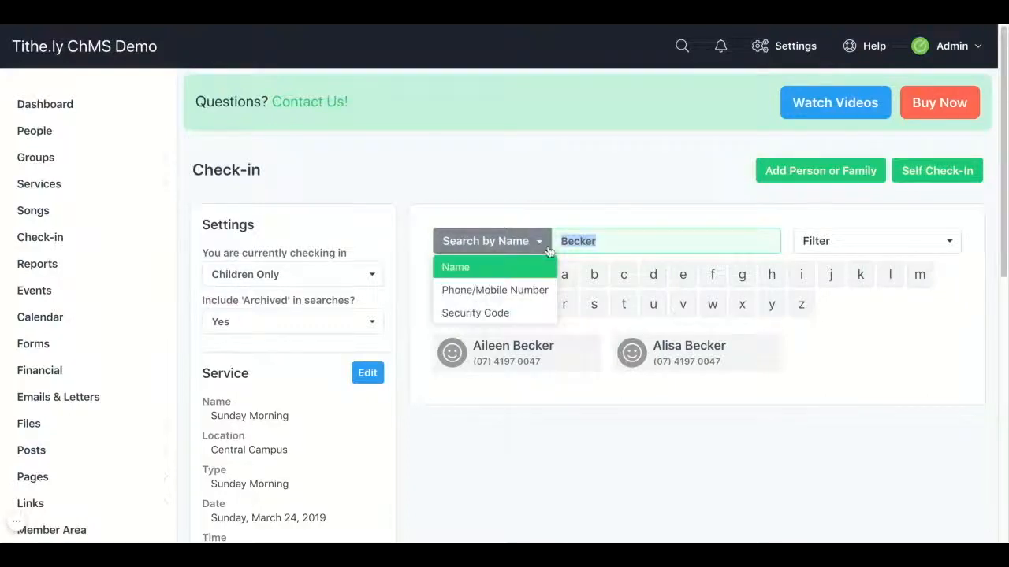
pyautogui.click(544, 266)
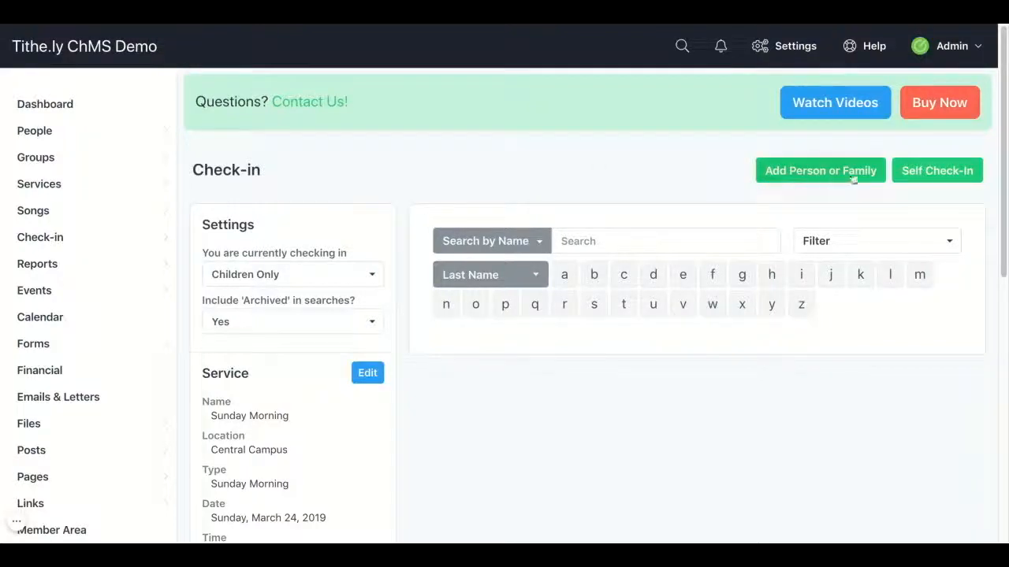
pyautogui.click(912, 173)
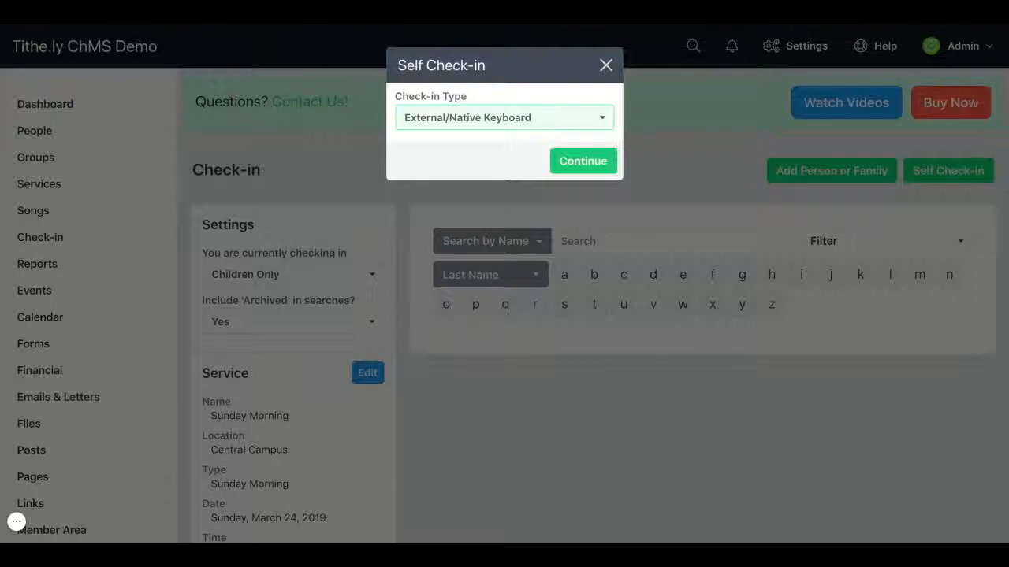
# Step: Run On Screen Keyboard self check-in, searching the family's last name and finishing their check-in
pyautogui.click(590, 139)
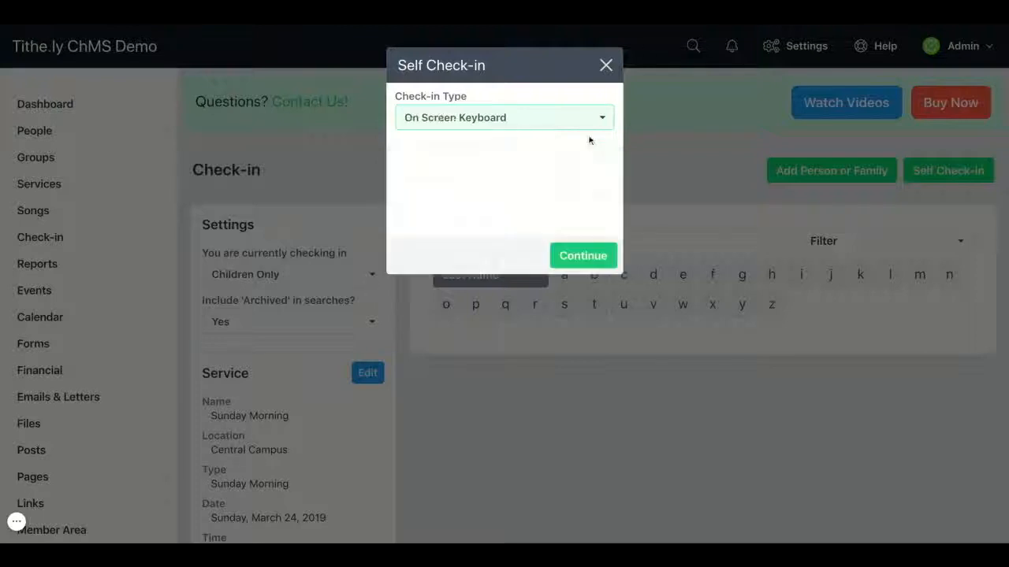
pyautogui.click(583, 256)
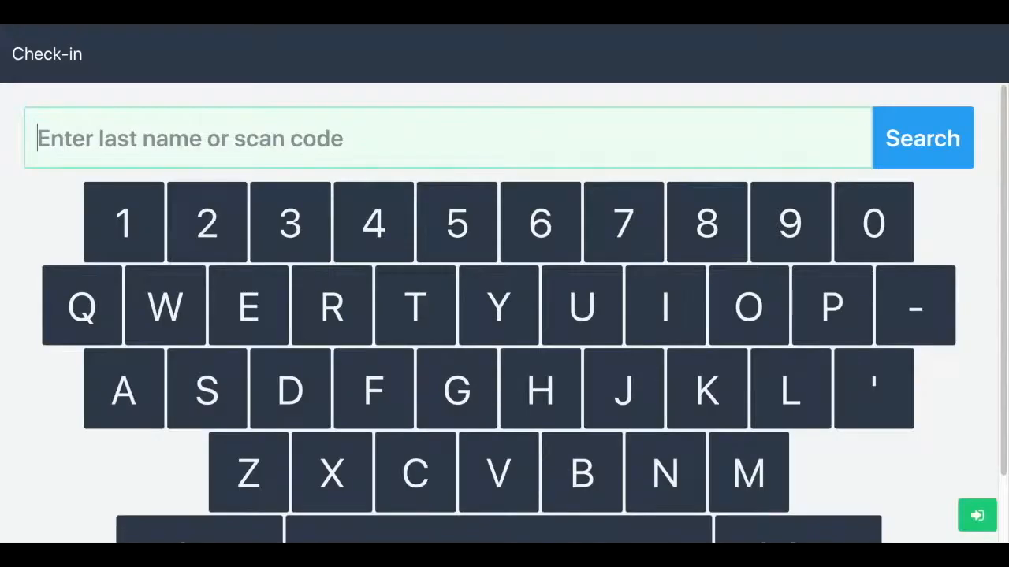
pyautogui.write('B')
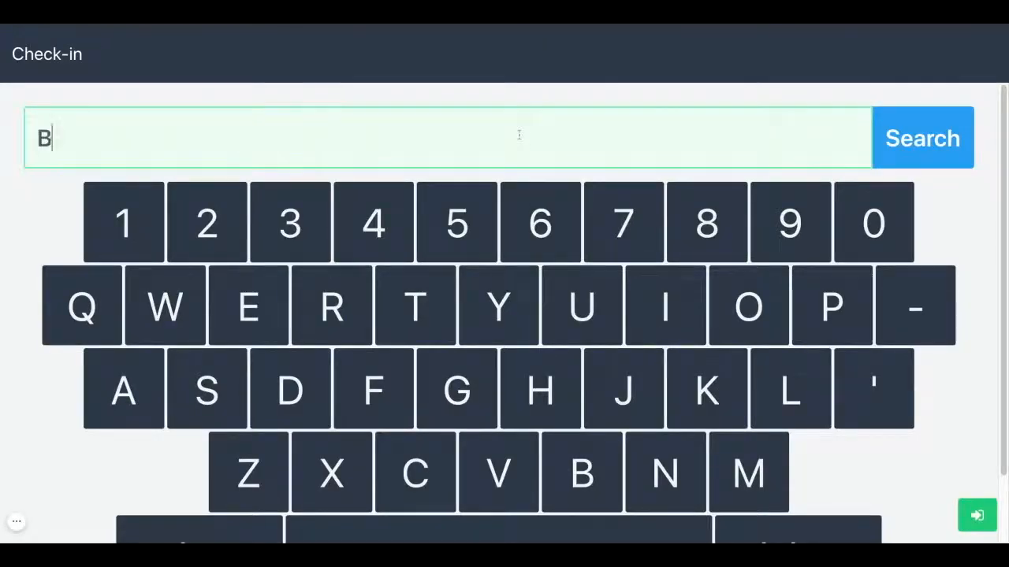
pyautogui.write('ecker')
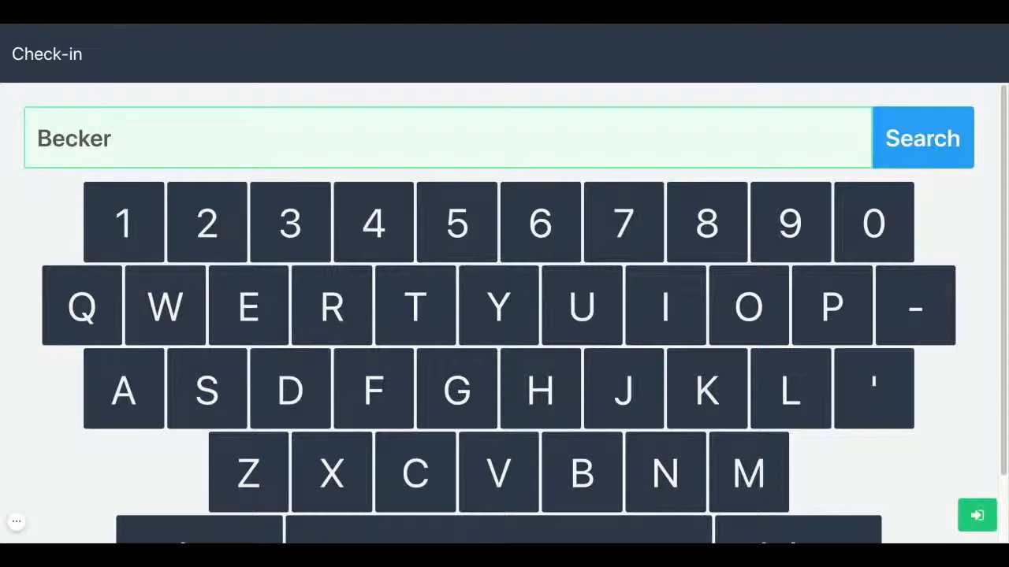
pyautogui.click(892, 149)
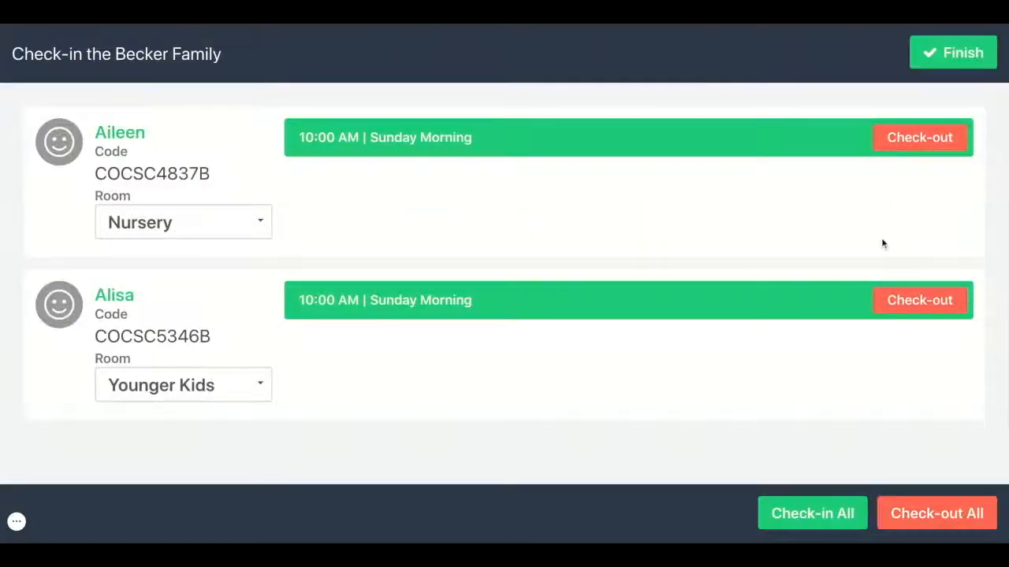
pyautogui.click(933, 60)
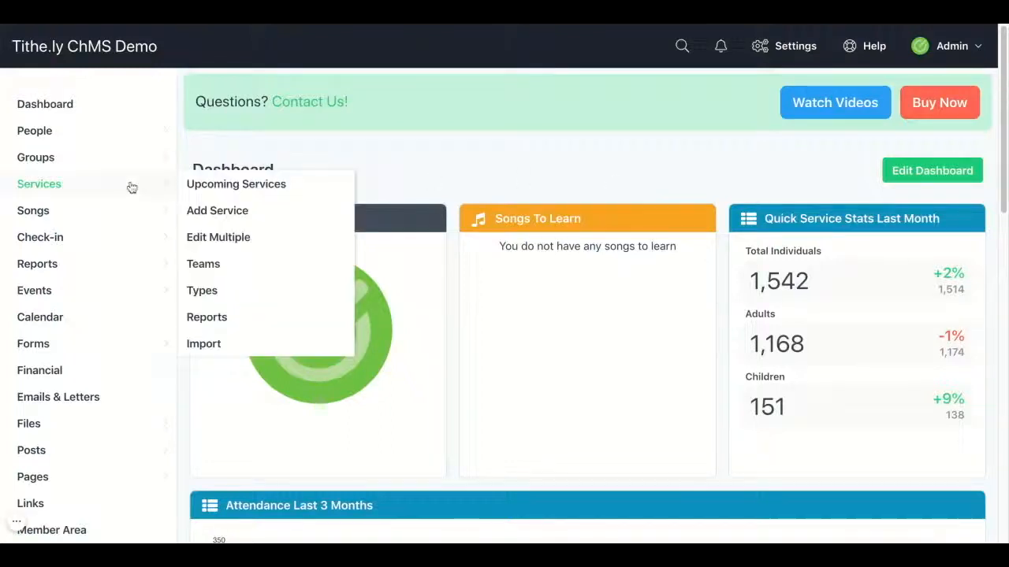
# Step: Show the Nursery room's current check-ins from the Check-in Rooms list
pyautogui.moveTo(122, 241)
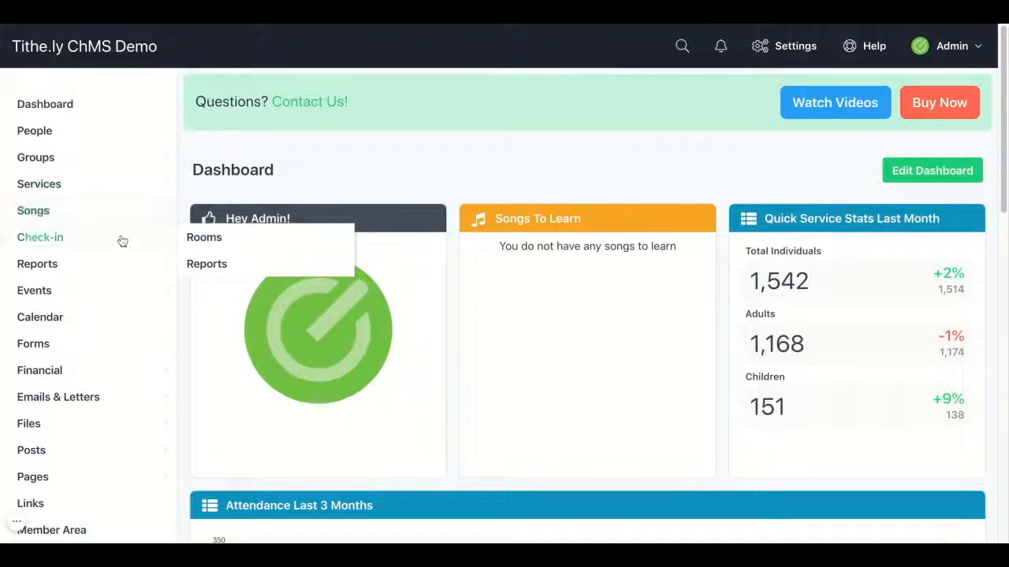
pyautogui.click(205, 238)
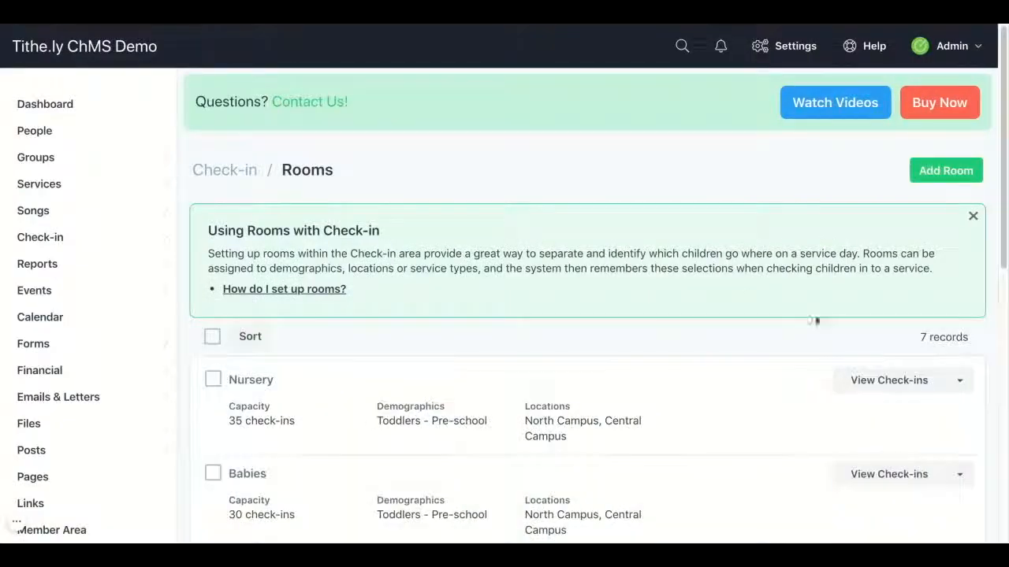
pyautogui.click(854, 379)
pyautogui.scroll(-1, 807, 372)
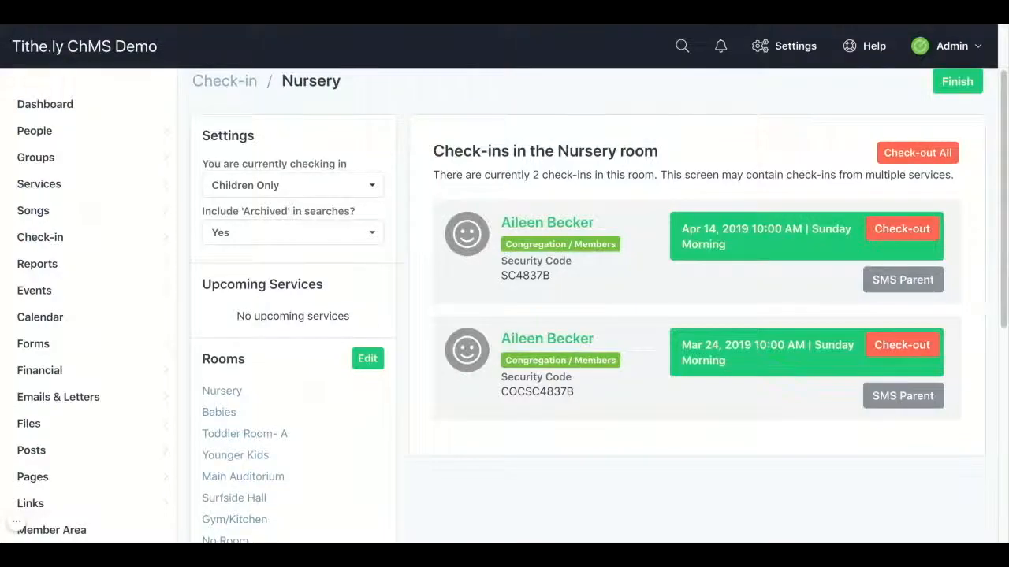
# Step: Check out Aileen's April 14 Nursery entry and send her parents an SMS alert
pyautogui.click(902, 236)
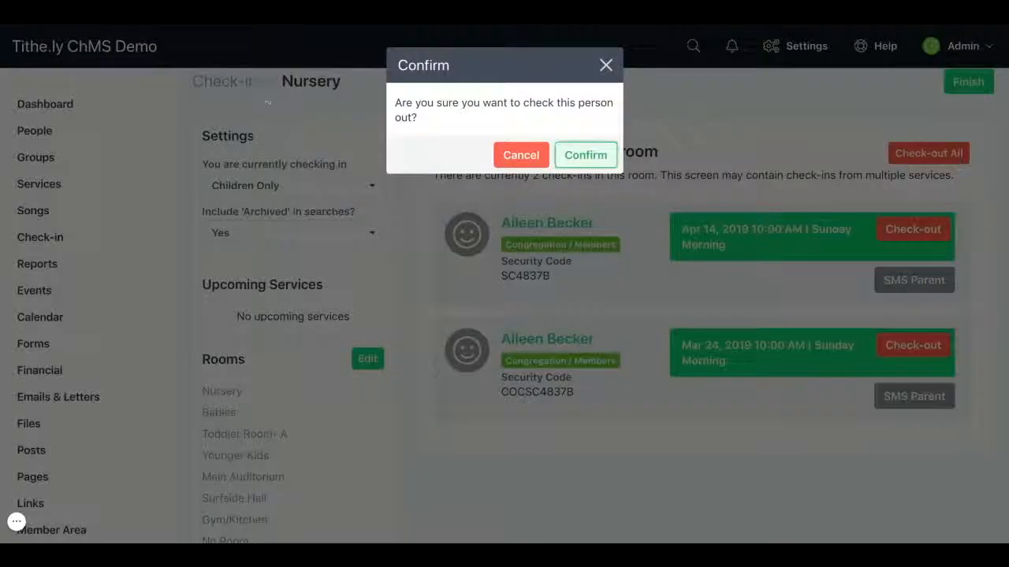
pyautogui.click(568, 157)
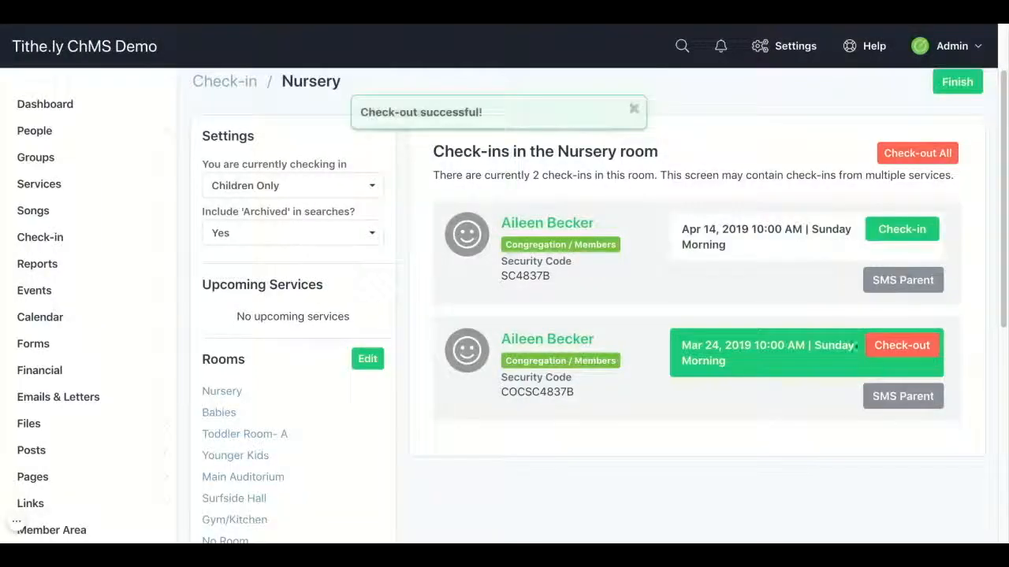
pyautogui.click(877, 400)
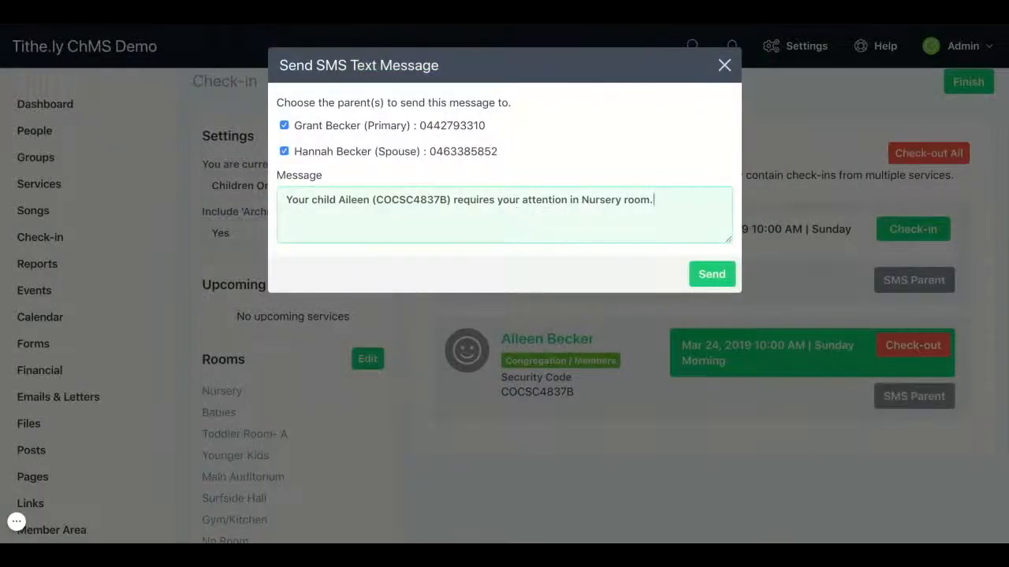
pyautogui.click(710, 274)
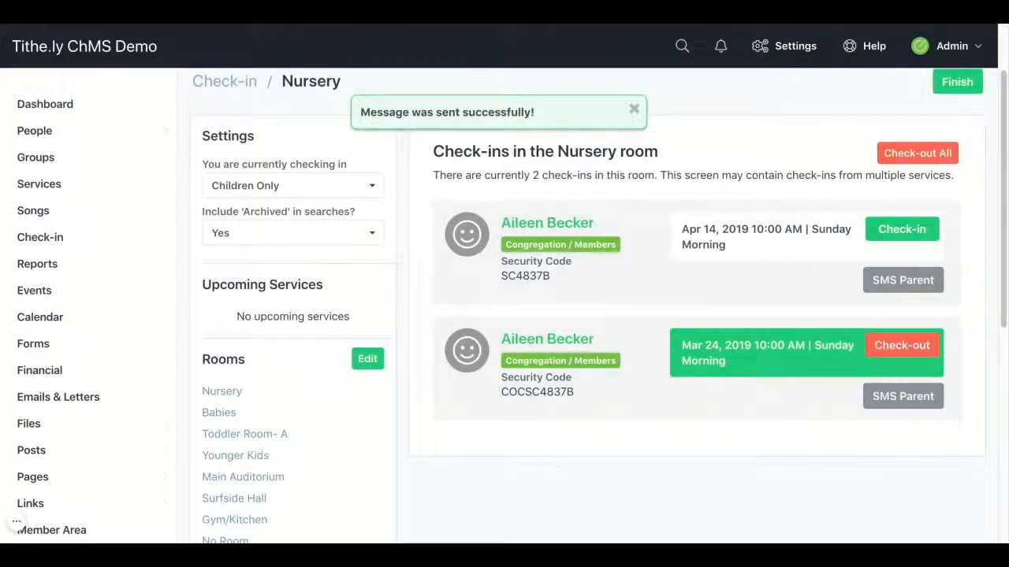
pyautogui.click(634, 110)
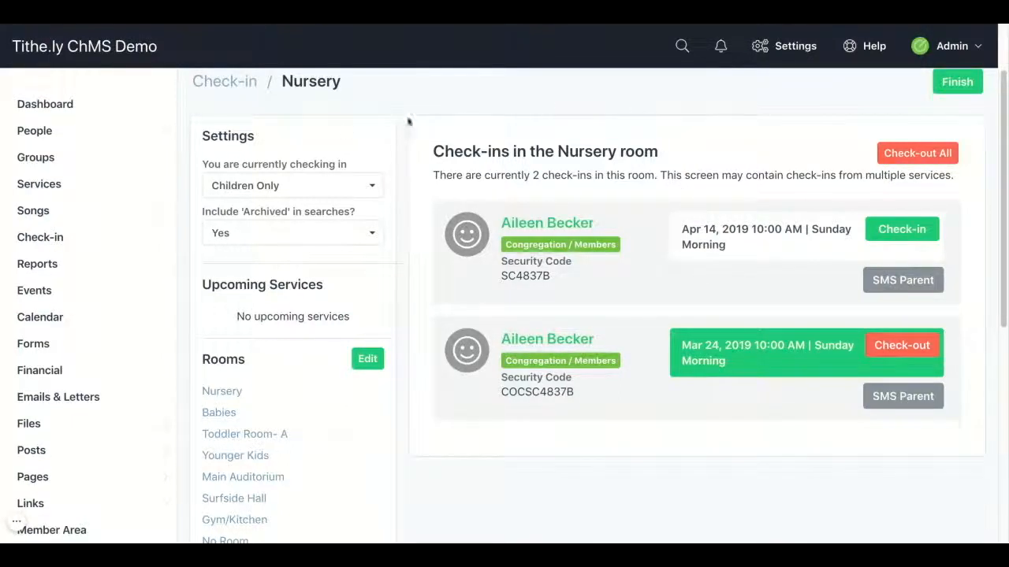
pyautogui.moveTo(93, 239)
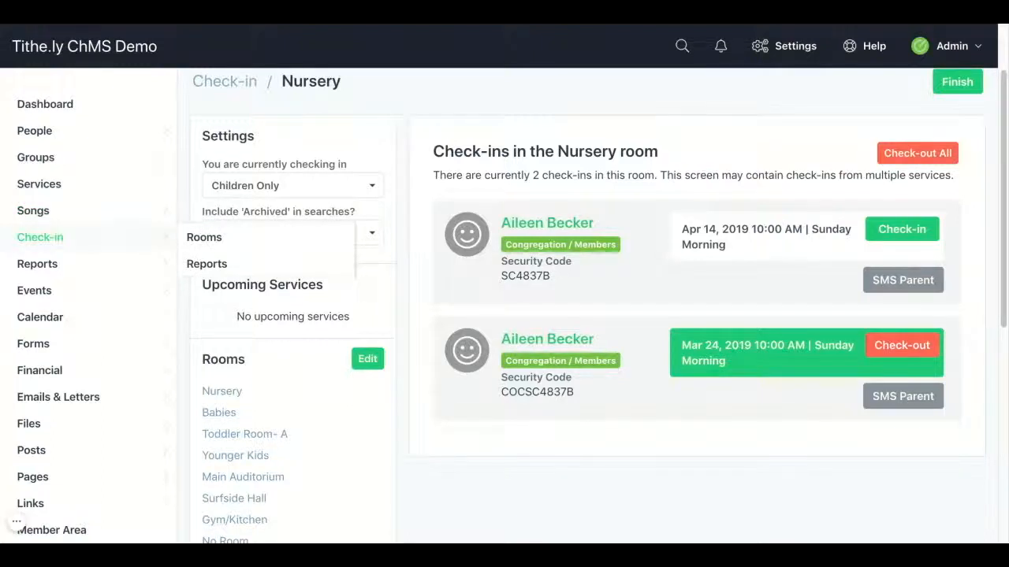
# Step: Generate the Room Attendance report (19 check-ins) and go back to the reports list
pyautogui.click(233, 267)
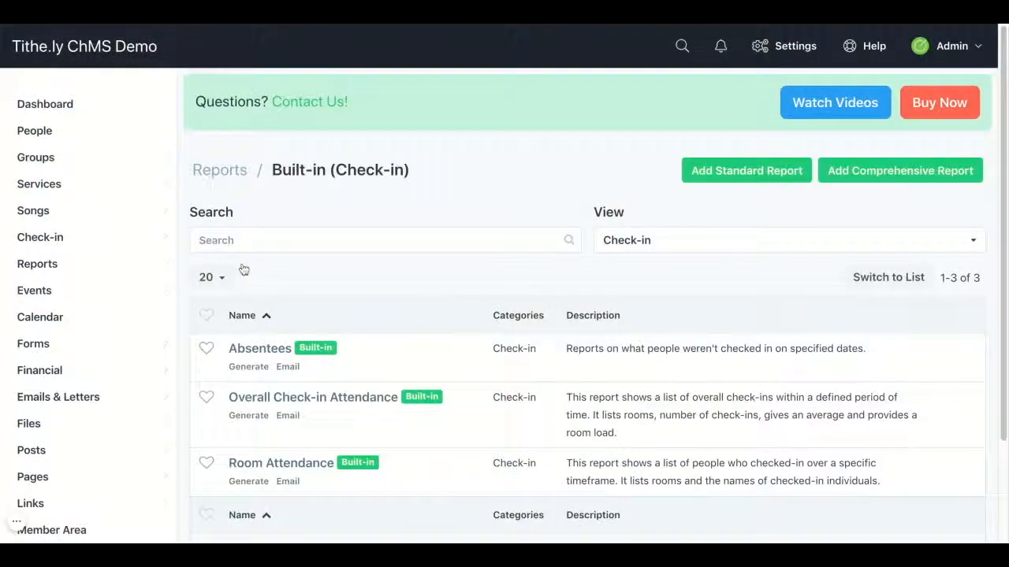
pyautogui.scroll(-3, 579, 284)
pyautogui.scroll(-2, 579, 283)
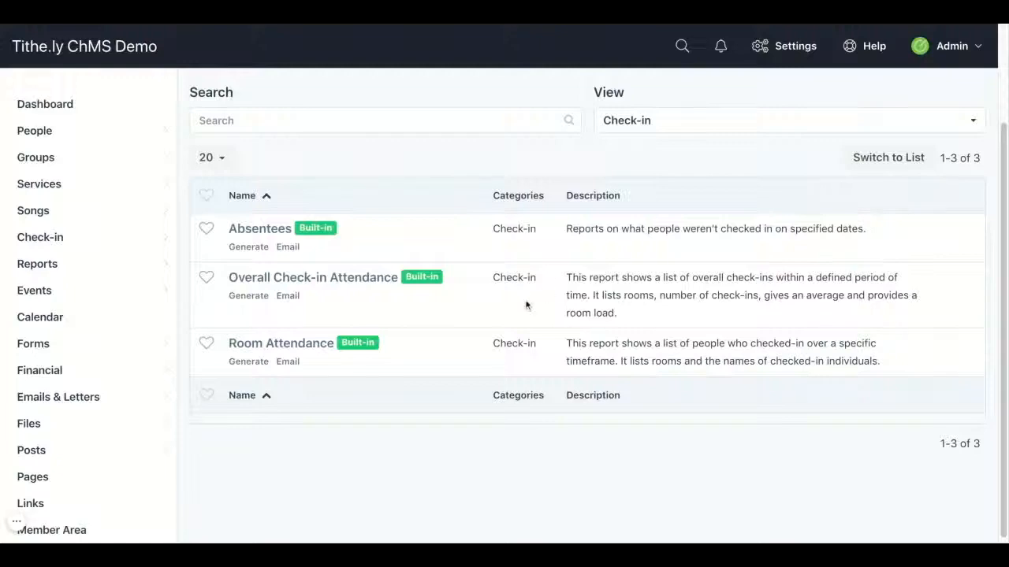
pyautogui.click(315, 347)
pyautogui.scroll(-1, 658, 353)
pyautogui.scroll(-4, 659, 353)
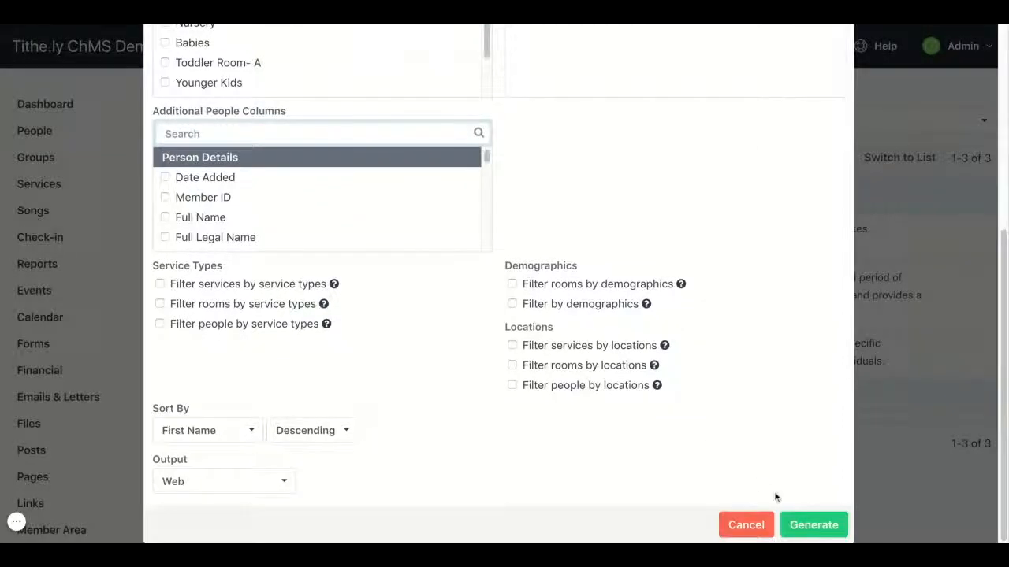
pyautogui.click(804, 527)
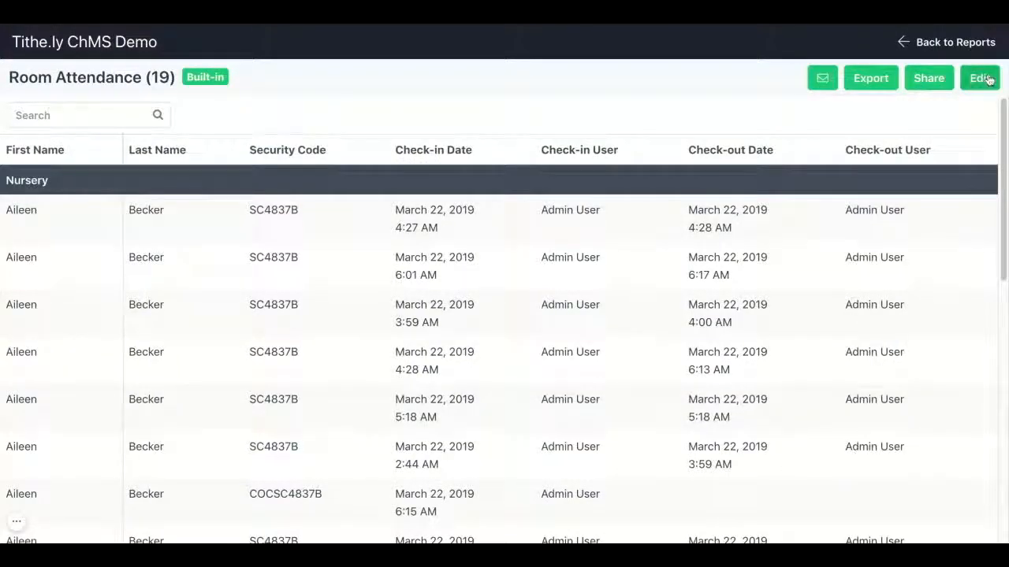
pyautogui.click(988, 47)
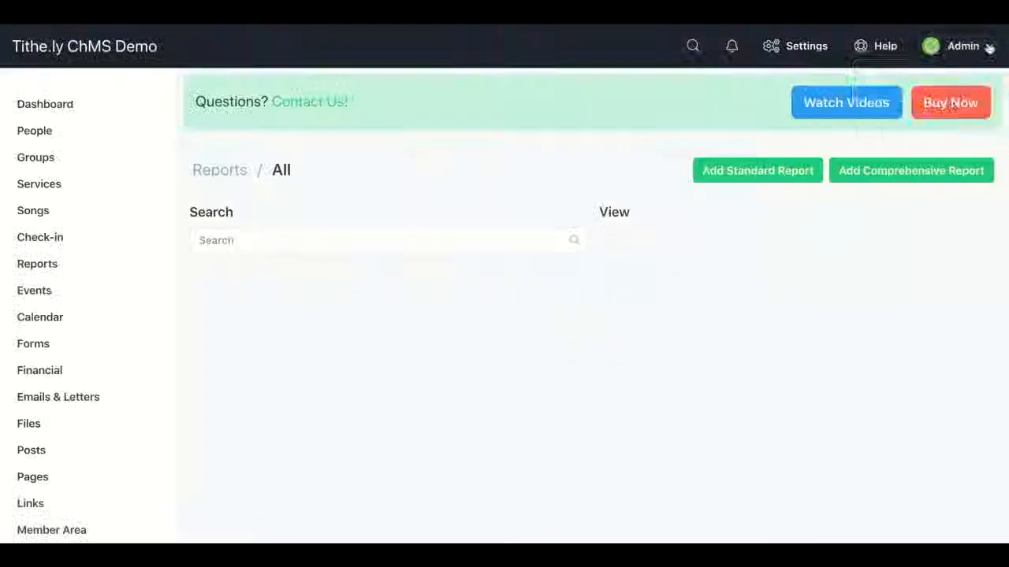
# Step: Go to the Dashboard and log out of the Admin account
pyautogui.click(68, 111)
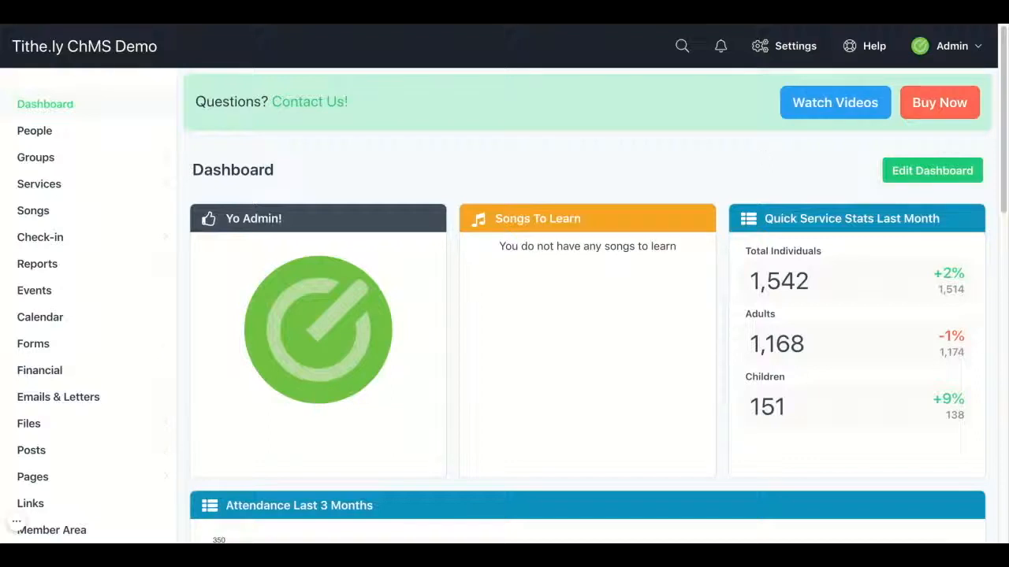
pyautogui.click(950, 46)
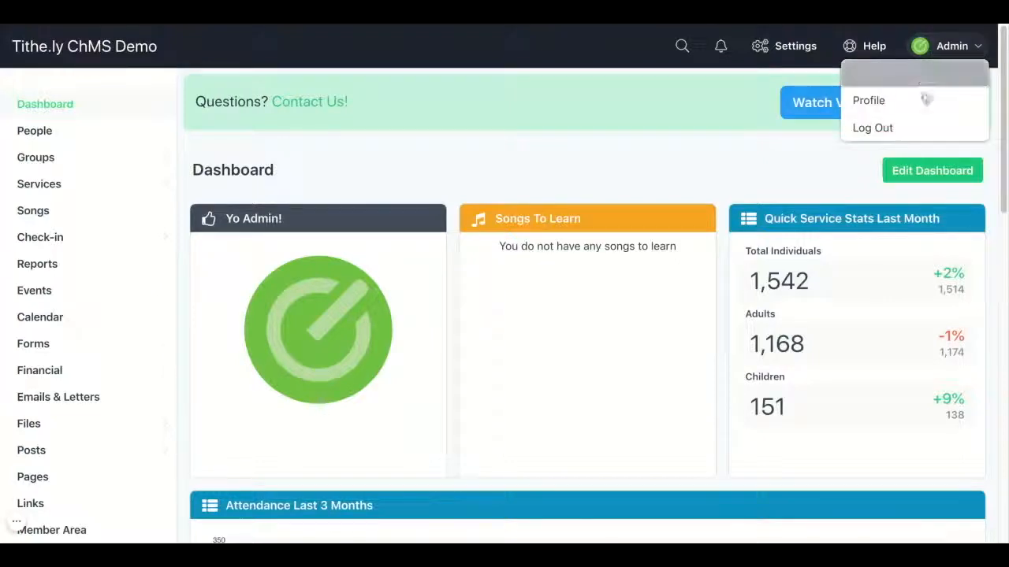
pyautogui.click(922, 129)
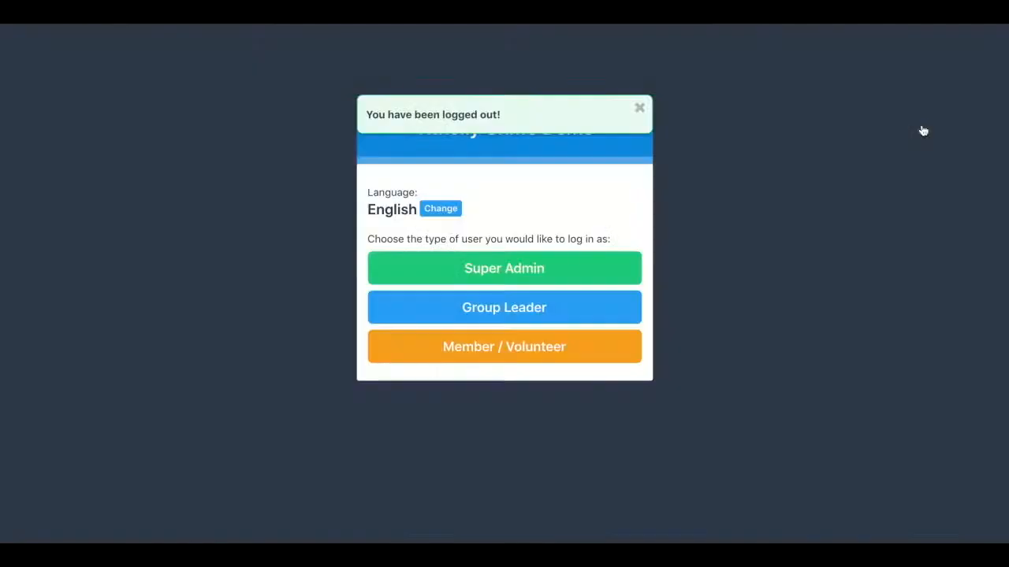